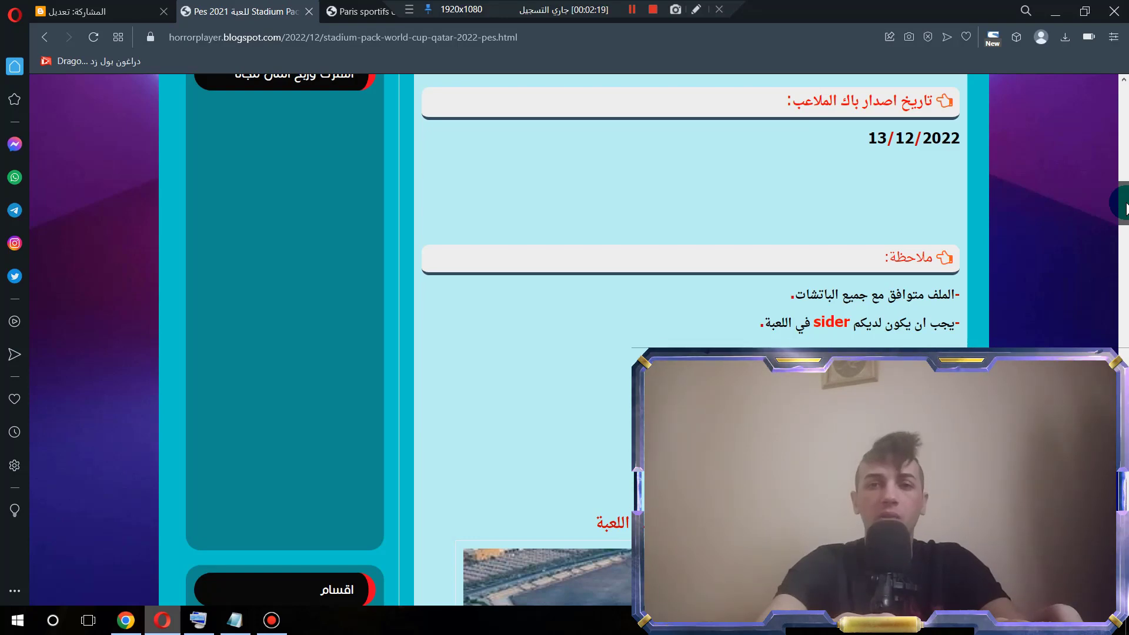
- Read through the stadium pack page, covering its compatibility notes, the stadium pictures and the installation section
scroll(1125, 208, "down", 2)
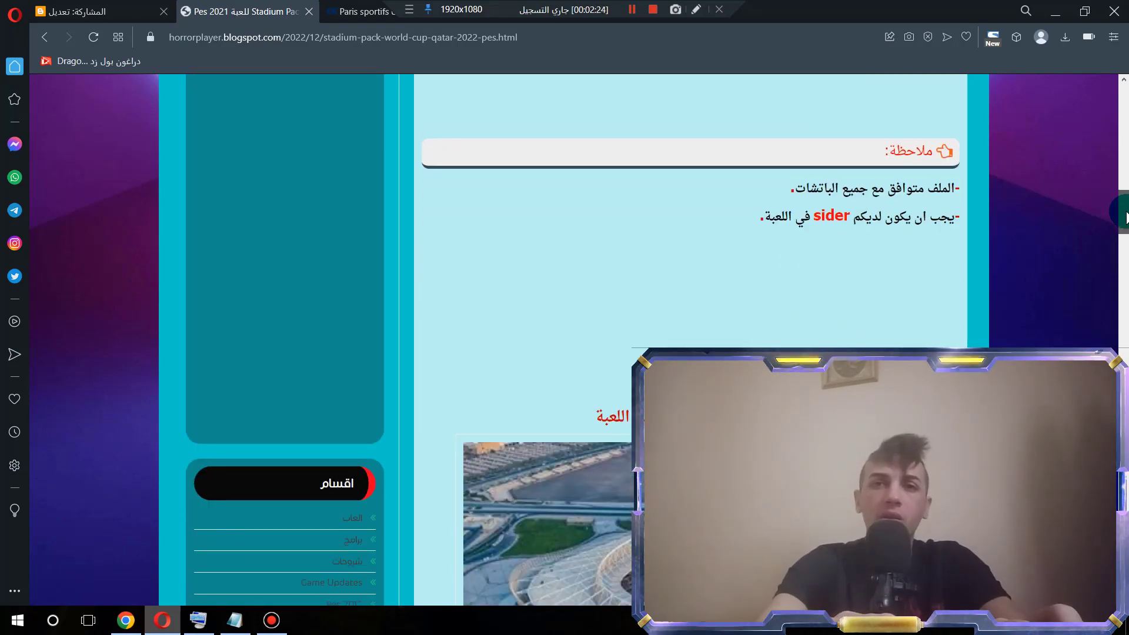
scroll(1125, 217, "down", 2)
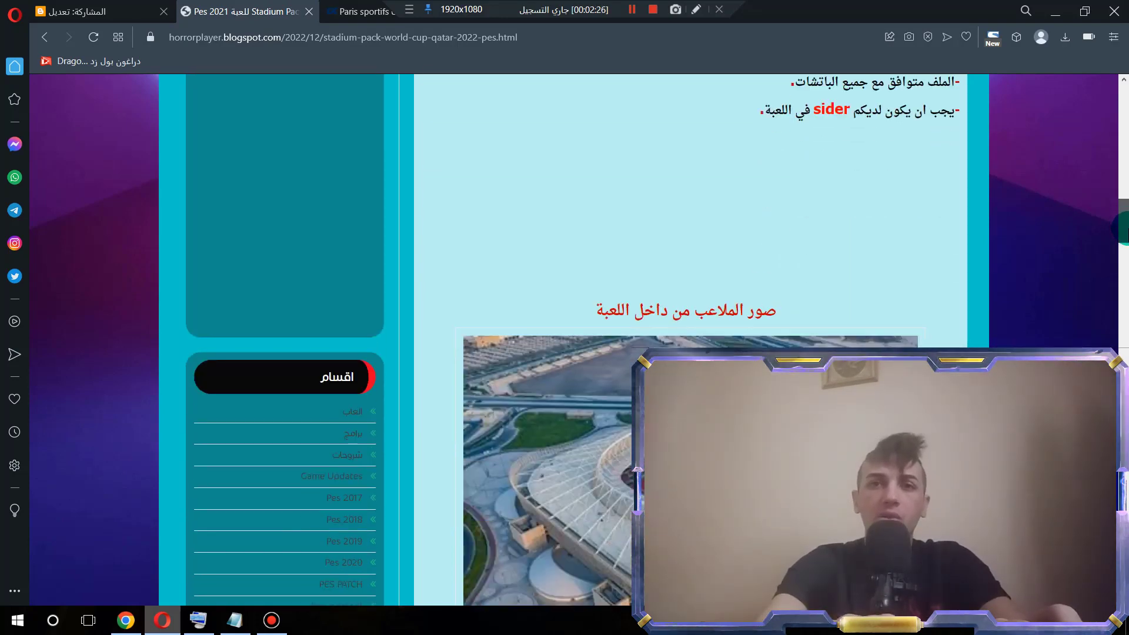
scroll(1125, 224, "down", 5)
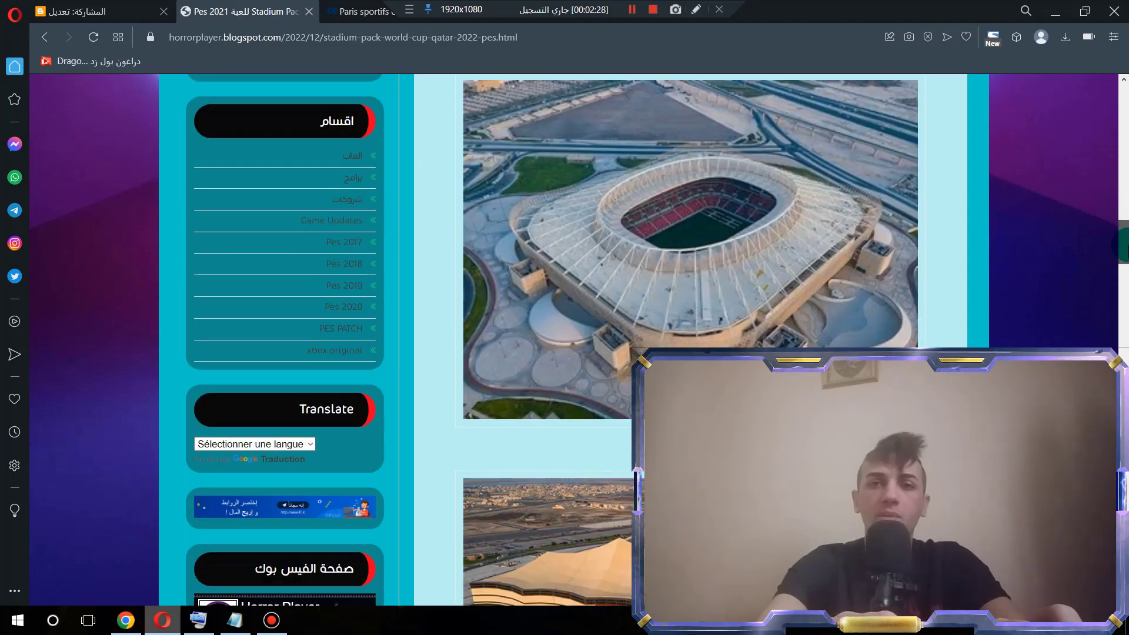
scroll(1124, 235, "down", 8)
scroll(1124, 276, "down", 6)
scroll(1125, 325, "down", 5)
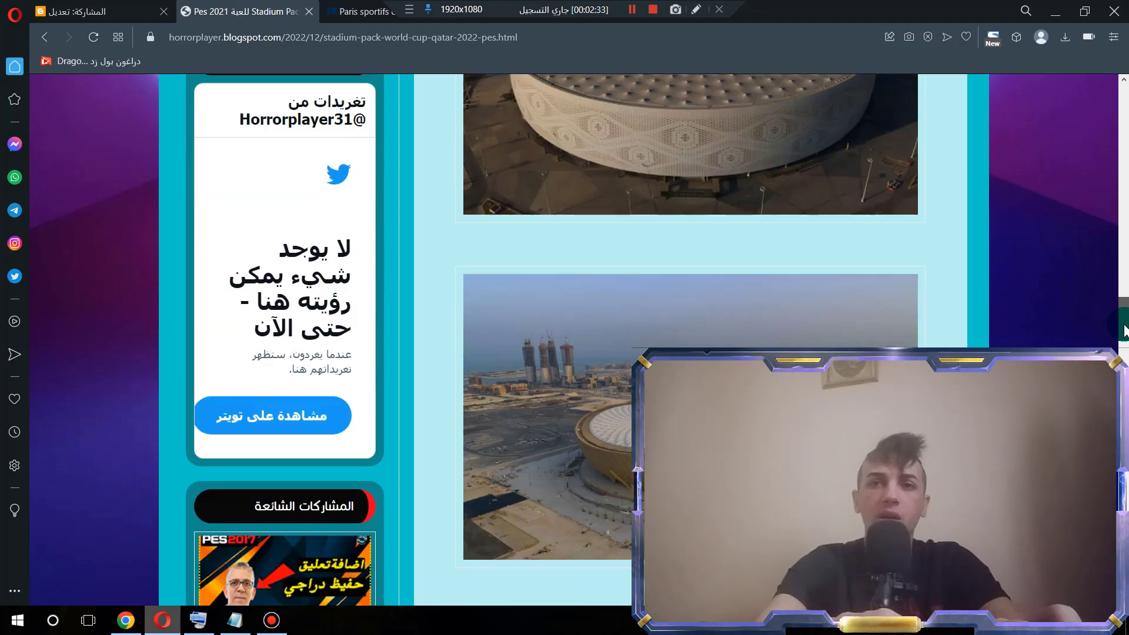
scroll(1123, 339, "down", 1)
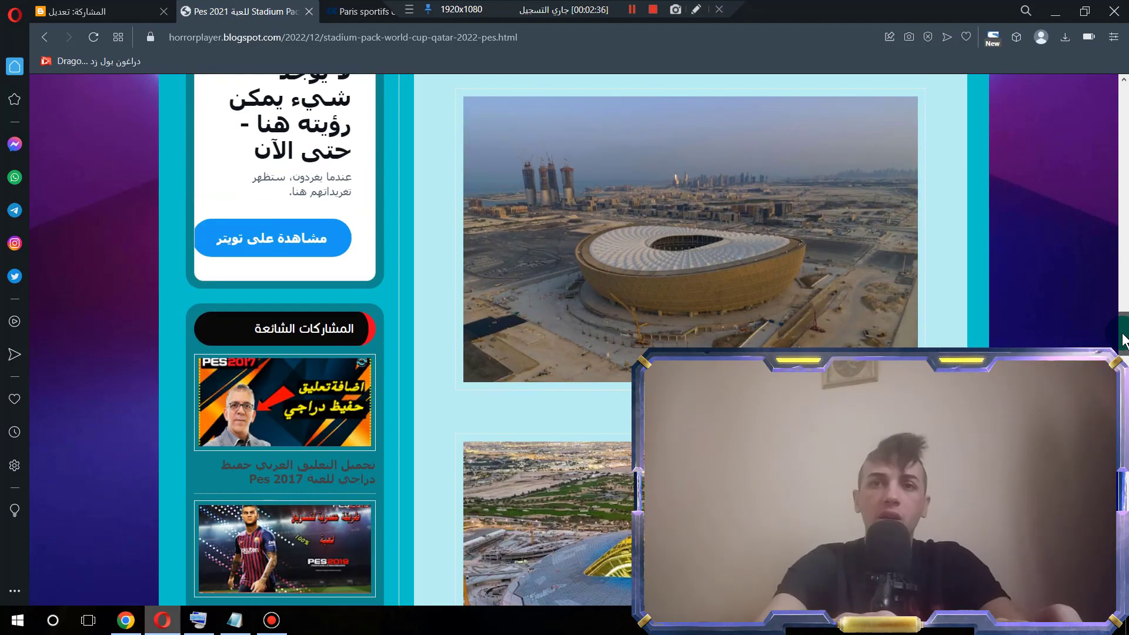
scroll(1123, 341, "down", 4)
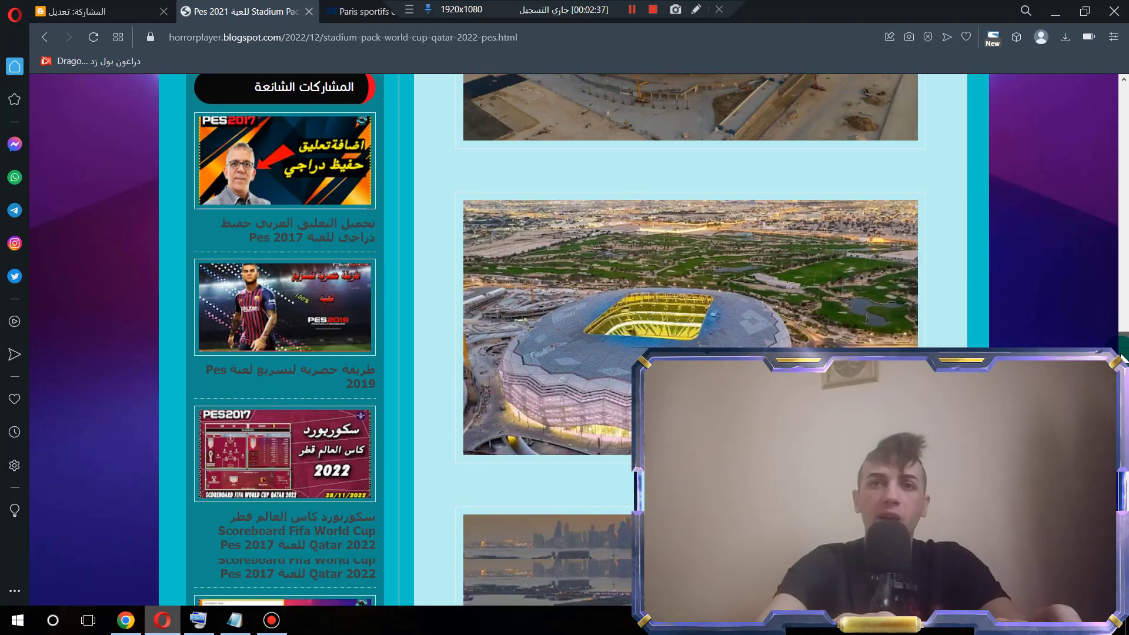
scroll(1123, 360, "down", 2)
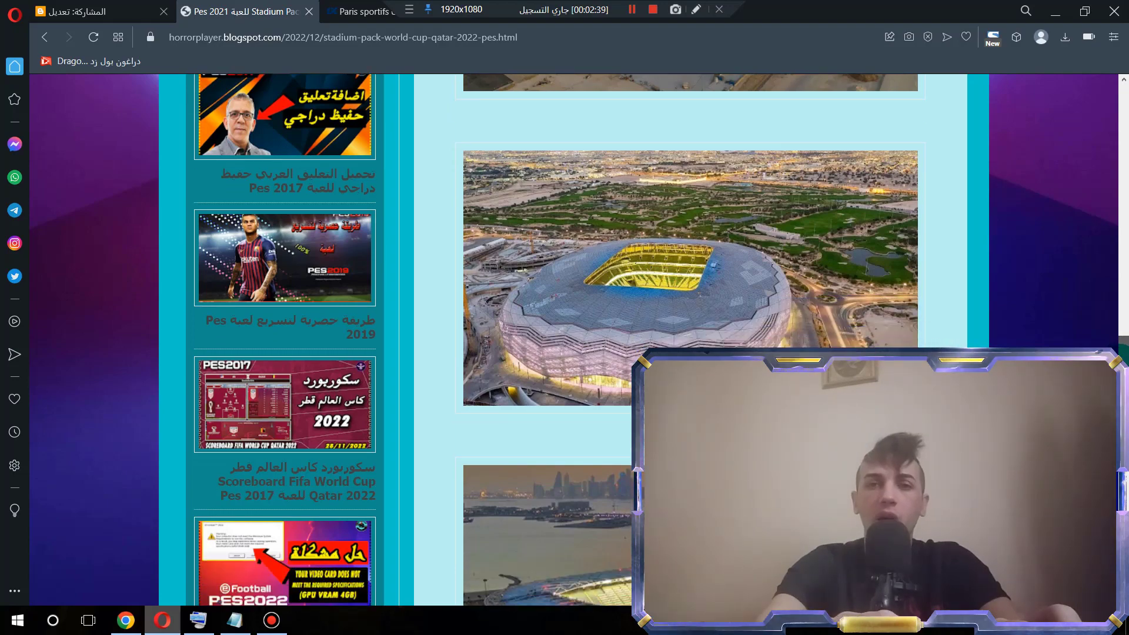
scroll(1123, 359, "down", 5)
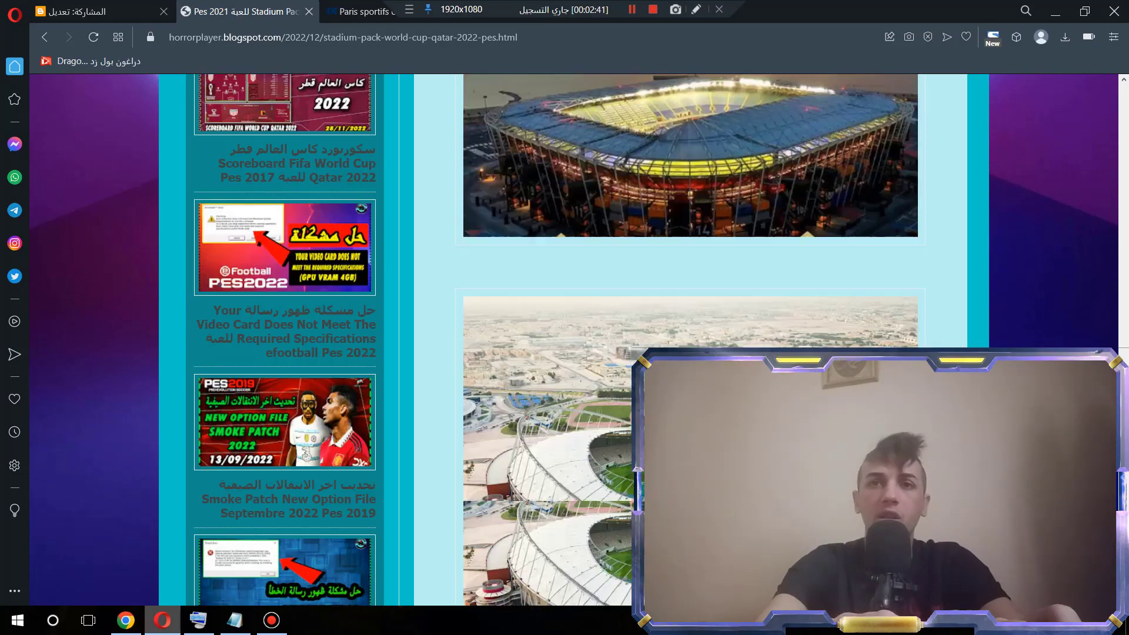
scroll(1124, 479, "down", 12)
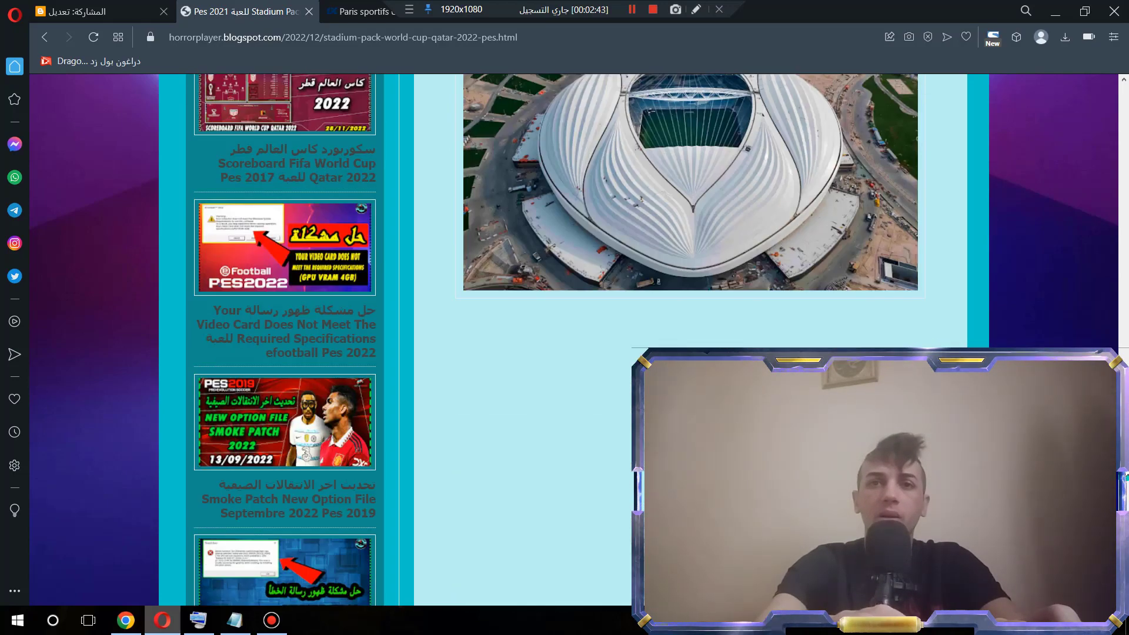
scroll(1125, 479, "down", 5)
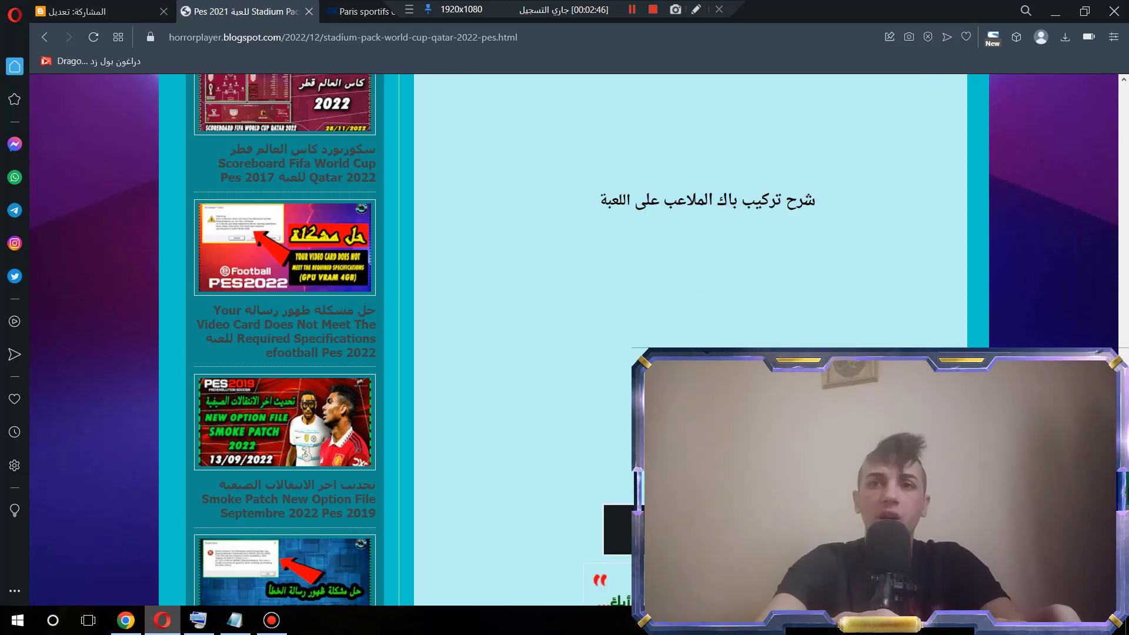
scroll(909, 326, "down", 2)
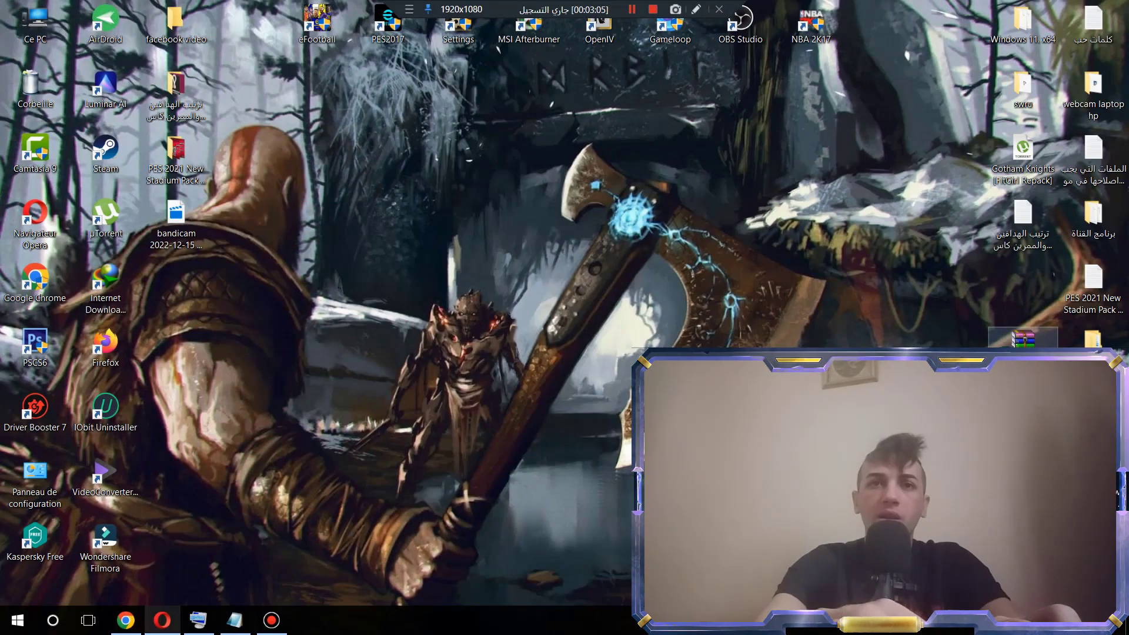
- Line up the three Pes 2021 New Stadium Pack World Cup Qatar 2022 archives side by side in the middle of the desktop
left_click_drag(1023, 338, 456, 247)
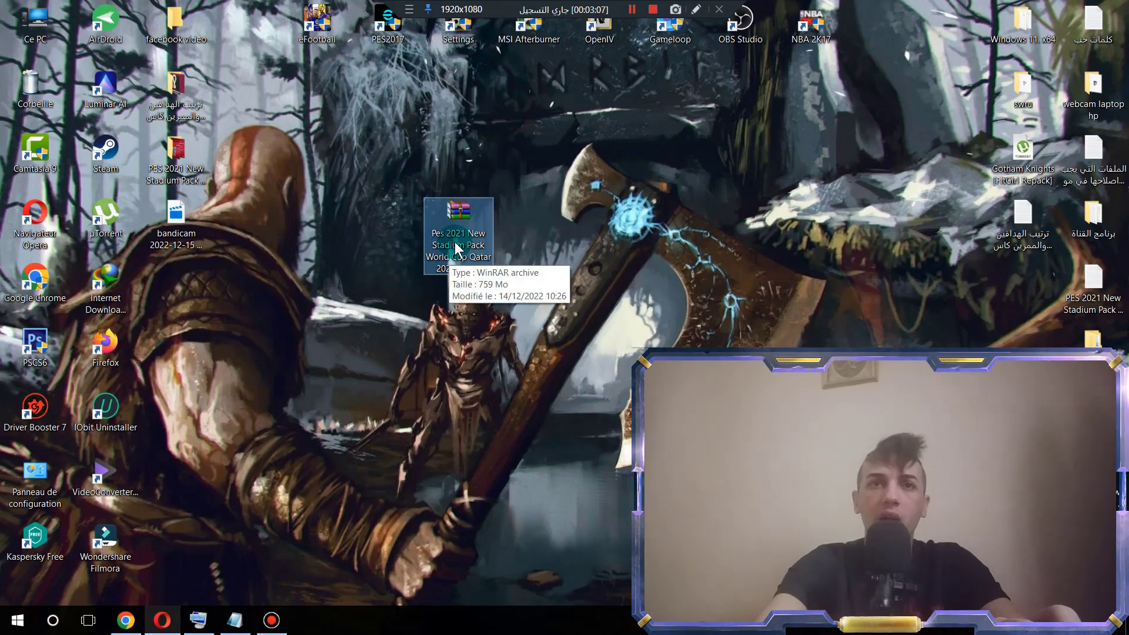
left_click_drag(1023, 338, 532, 228)
left_click_drag(666, 234, 653, 238)
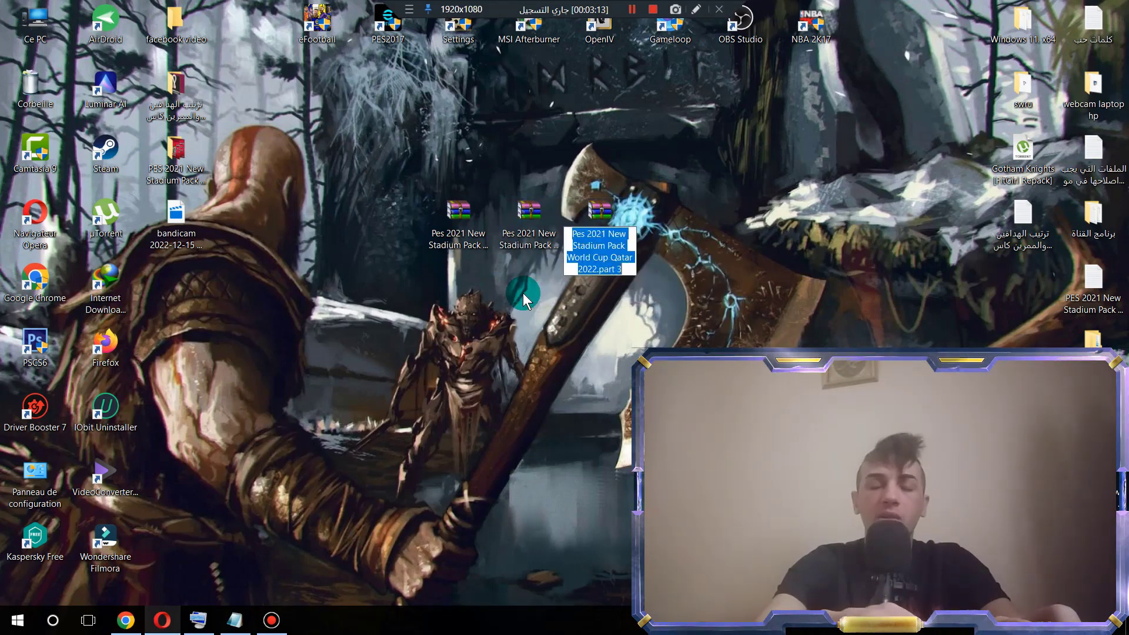
left_click(529, 232)
left_click(614, 232)
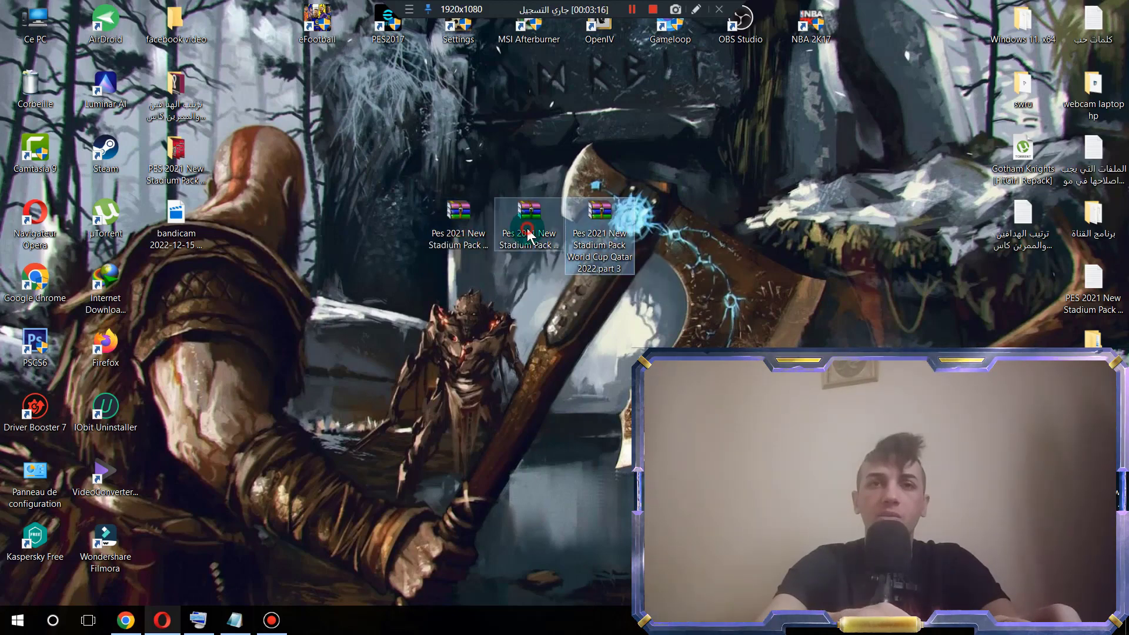
- Look at the WinRAR extraction options for the part 1, part 2 and part 3 stadium pack archives in turn
left_click(457, 238)
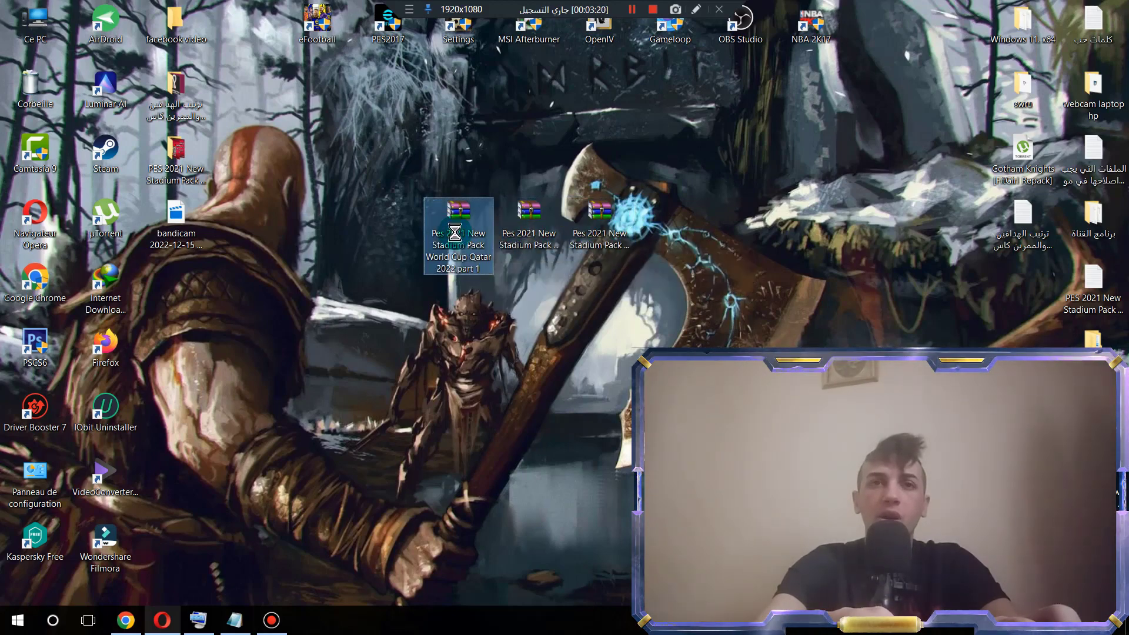
right_click(455, 233)
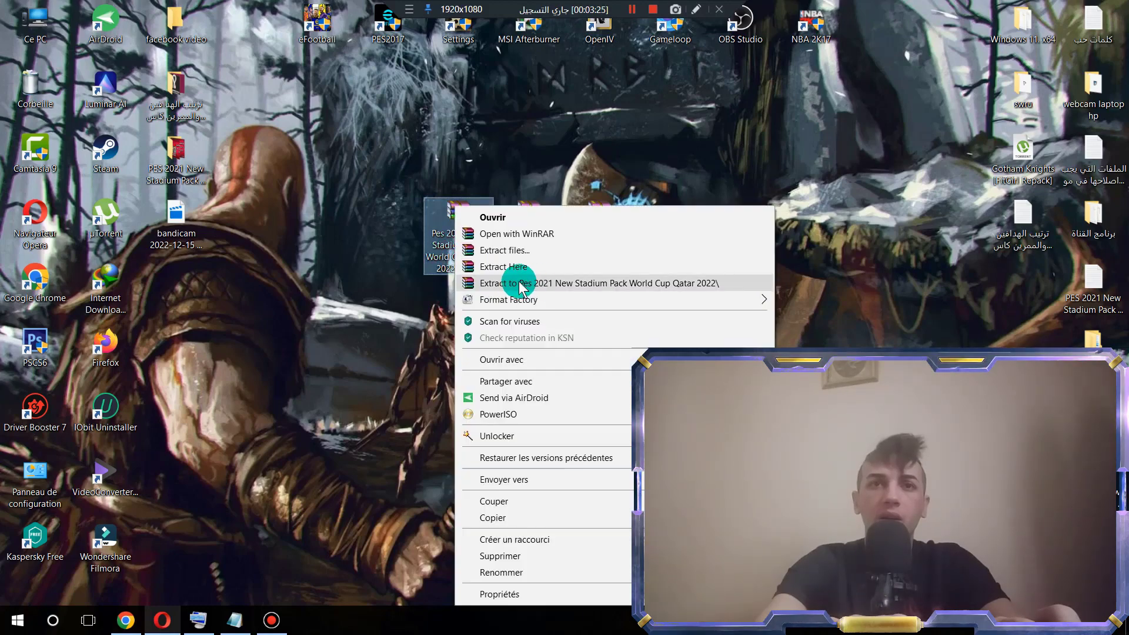
left_click(404, 325)
left_click(526, 239)
right_click(527, 241)
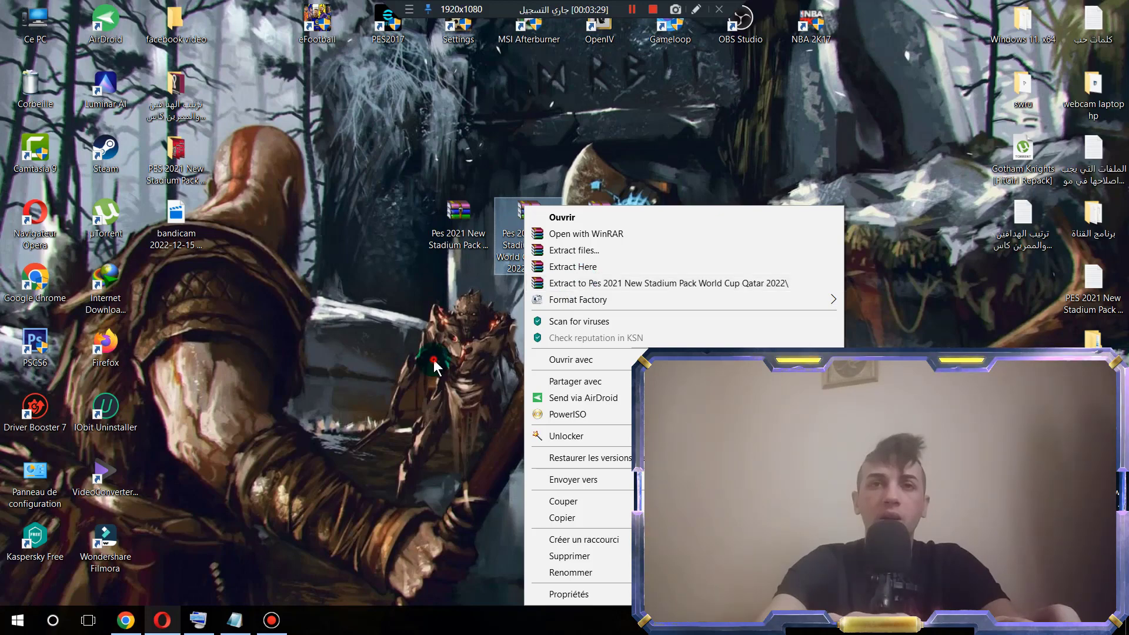
left_click(625, 201)
right_click(595, 285)
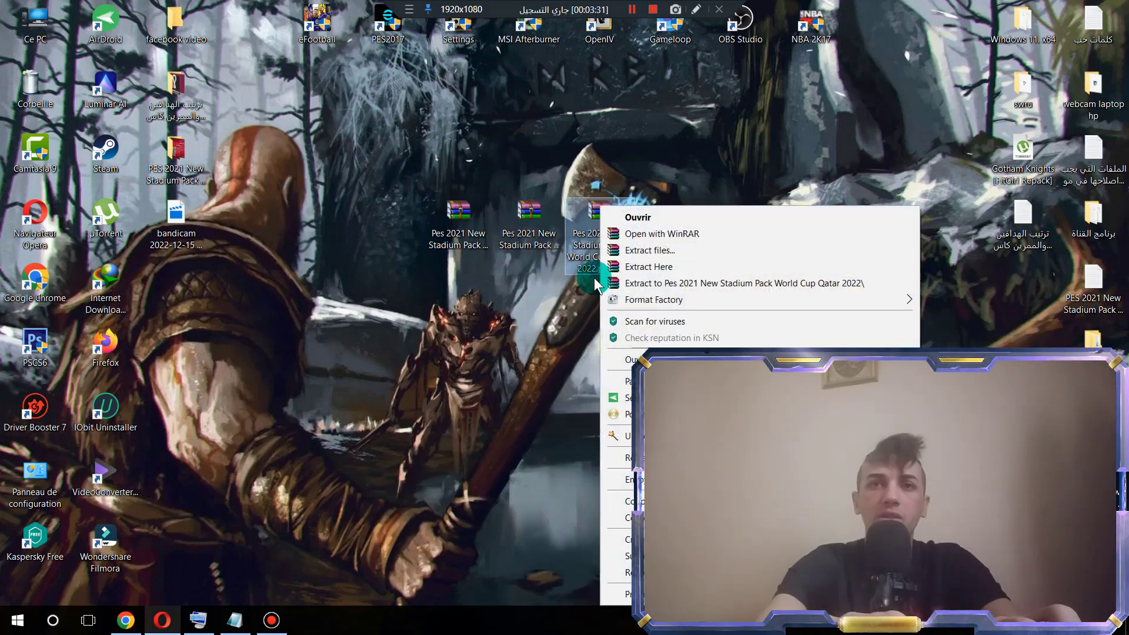
left_click(637, 283)
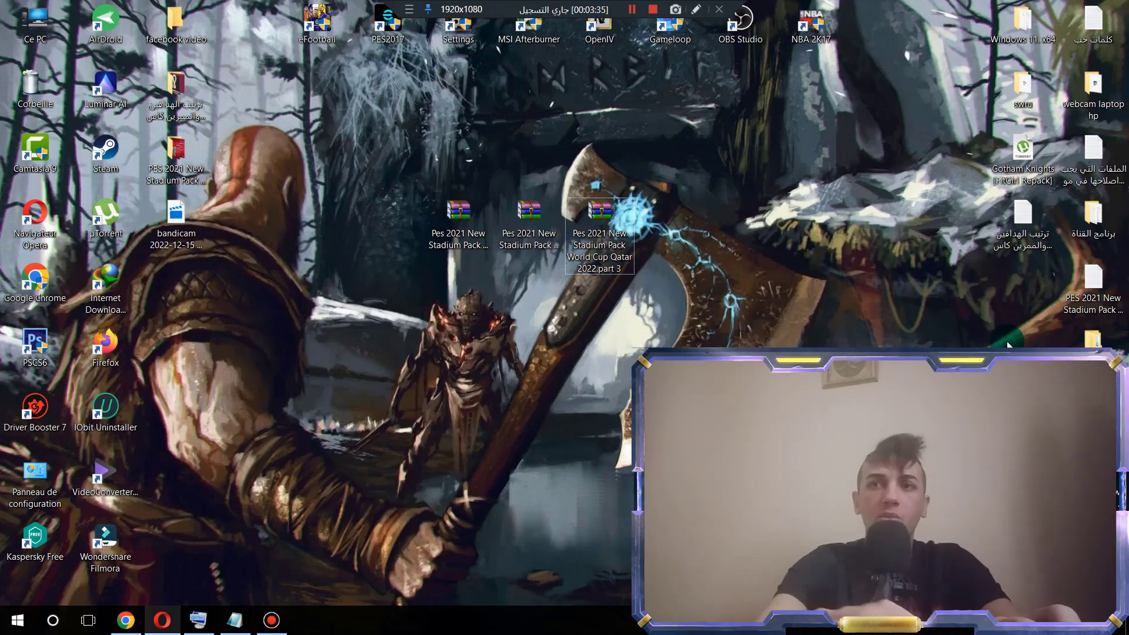
- Place the three extracted stadium pack folders in a row beneath their archives and select the part 1 folder
left_click(1093, 341)
left_click_drag(440, 298, 542, 313)
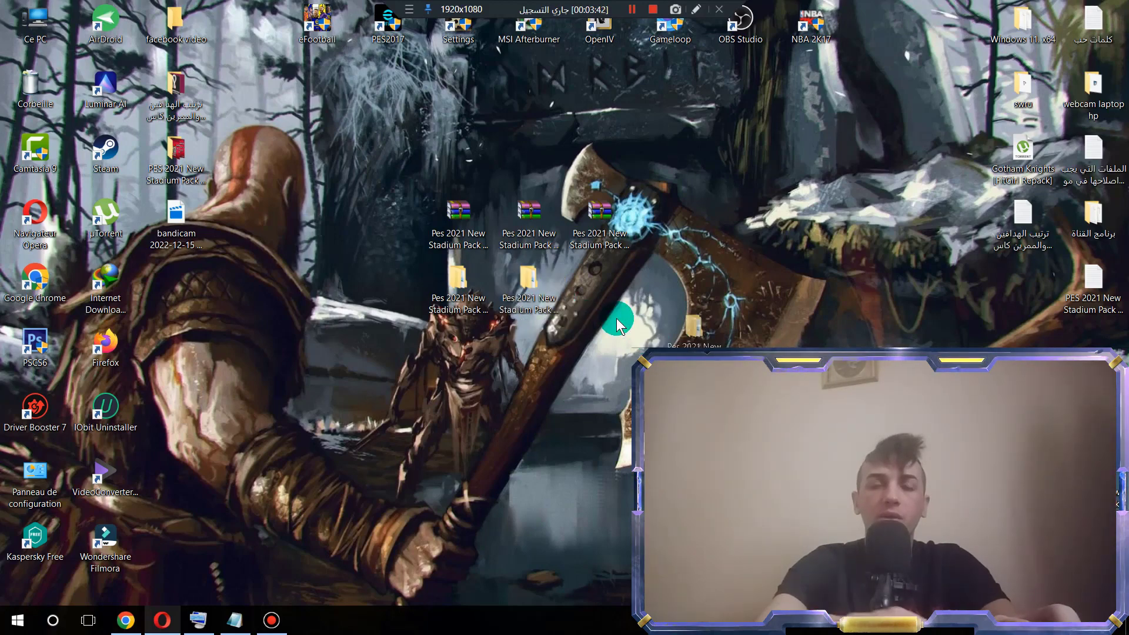
left_click(635, 336)
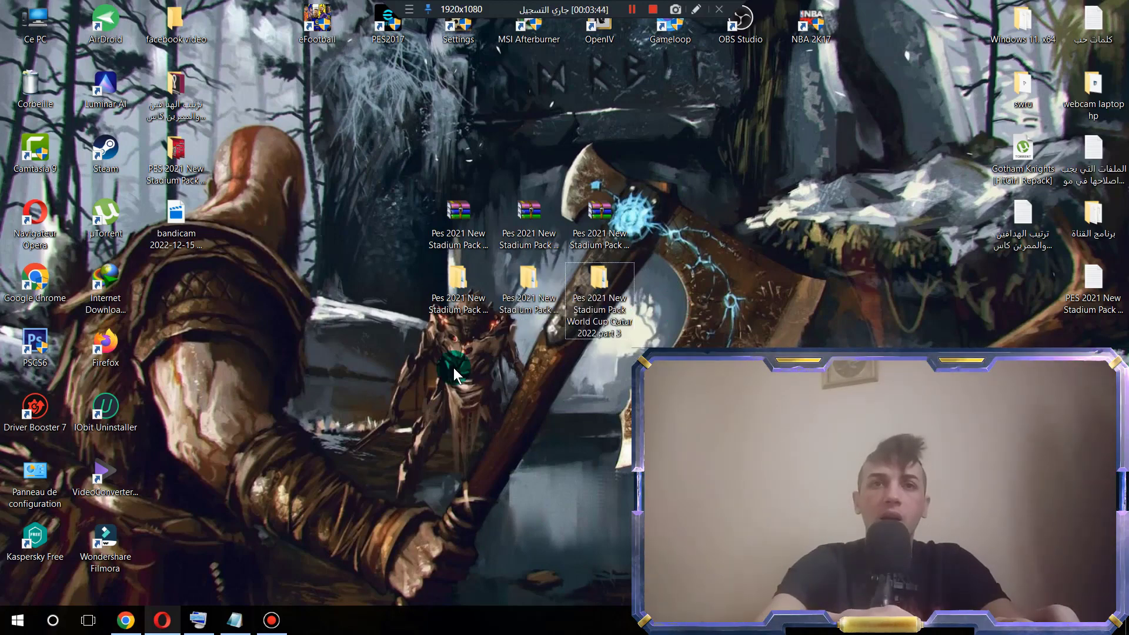
left_click(460, 284)
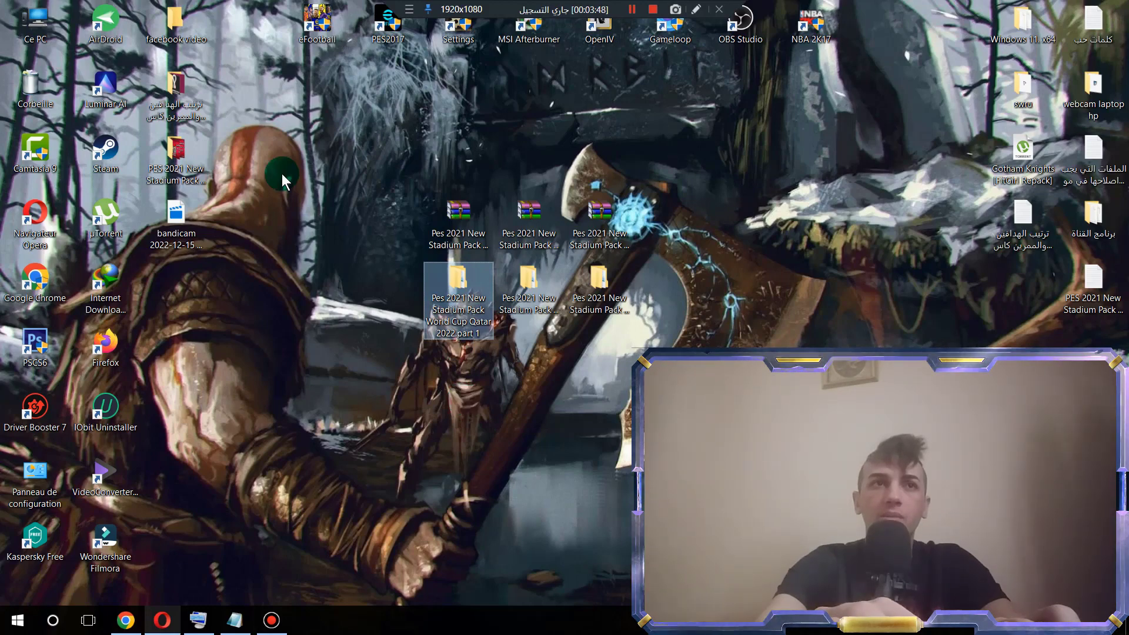
- Open the content folder of eFootball PES 2021 in Games on drive F
left_click(26, 32)
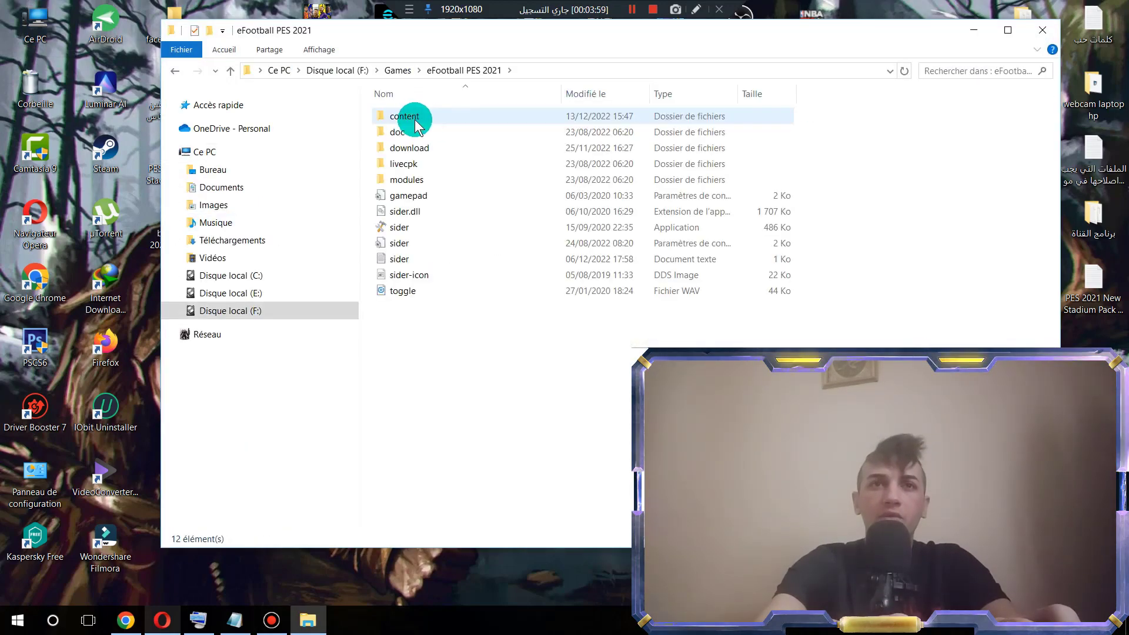
double_click(408, 123)
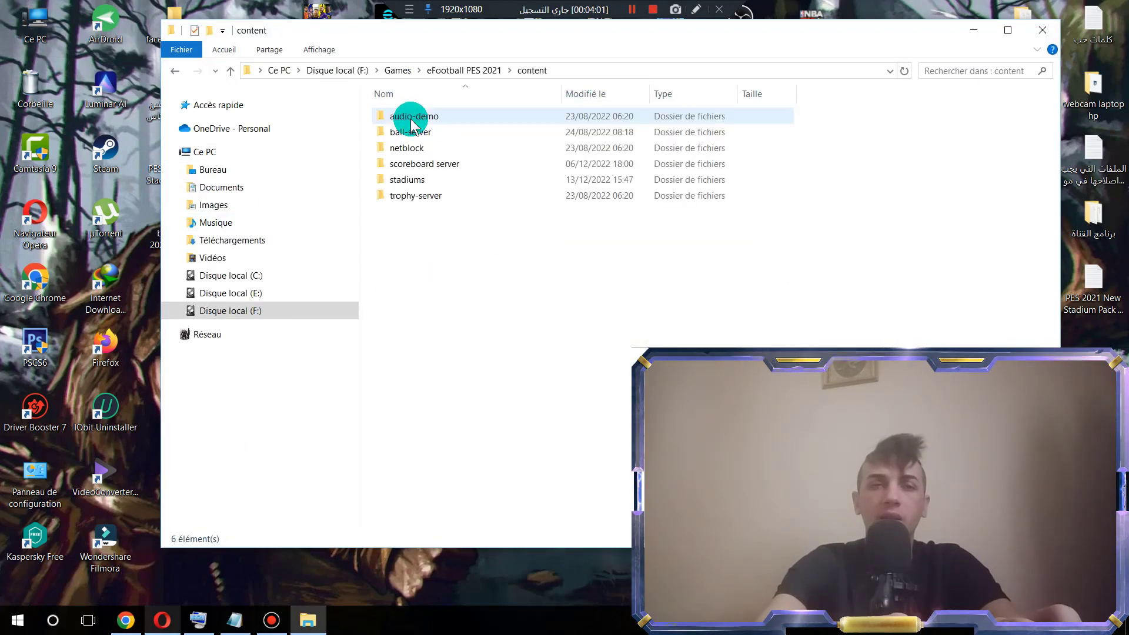
left_click(441, 258)
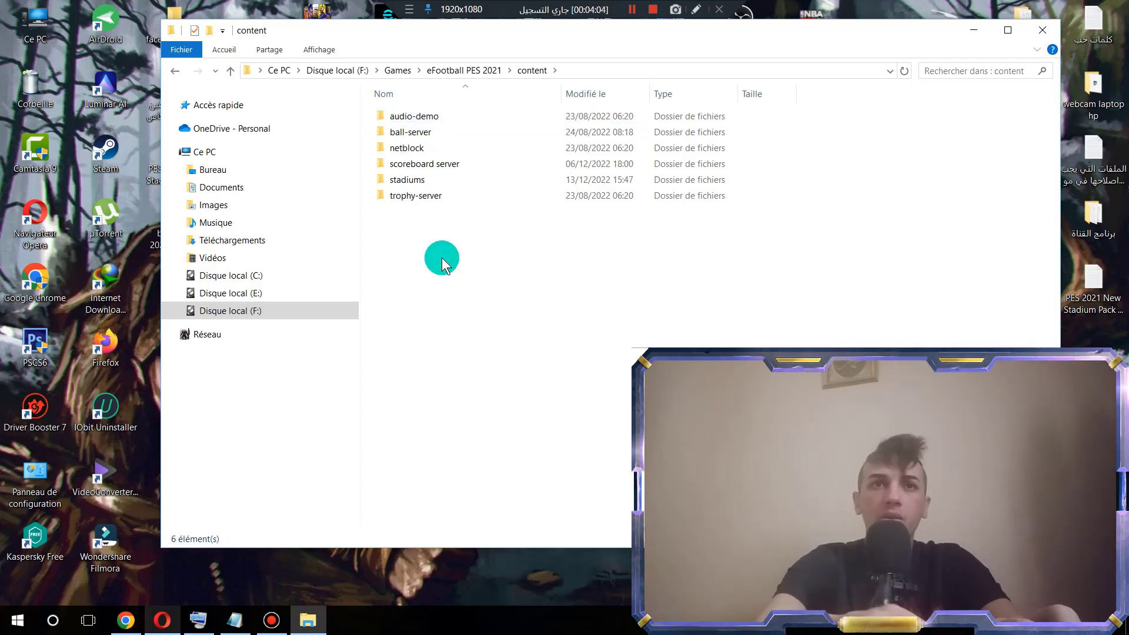
- Check the exact name of the stadiums folder and where a new folder can be created inside content
left_click(400, 179)
left_click(397, 179)
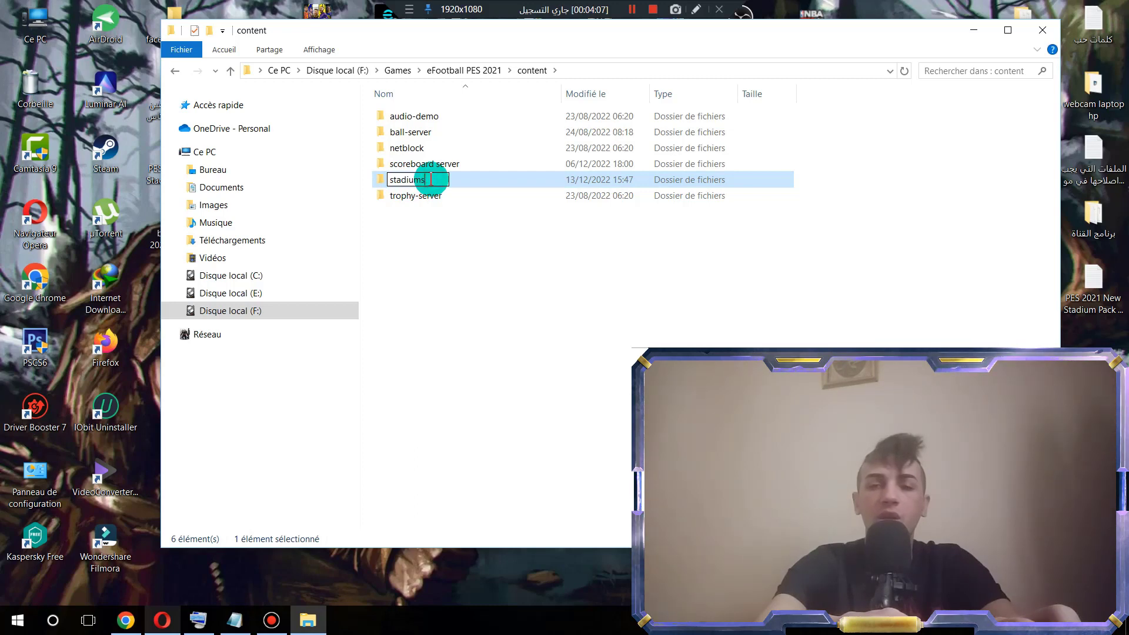
left_click_drag(429, 180, 373, 180)
left_click(454, 268)
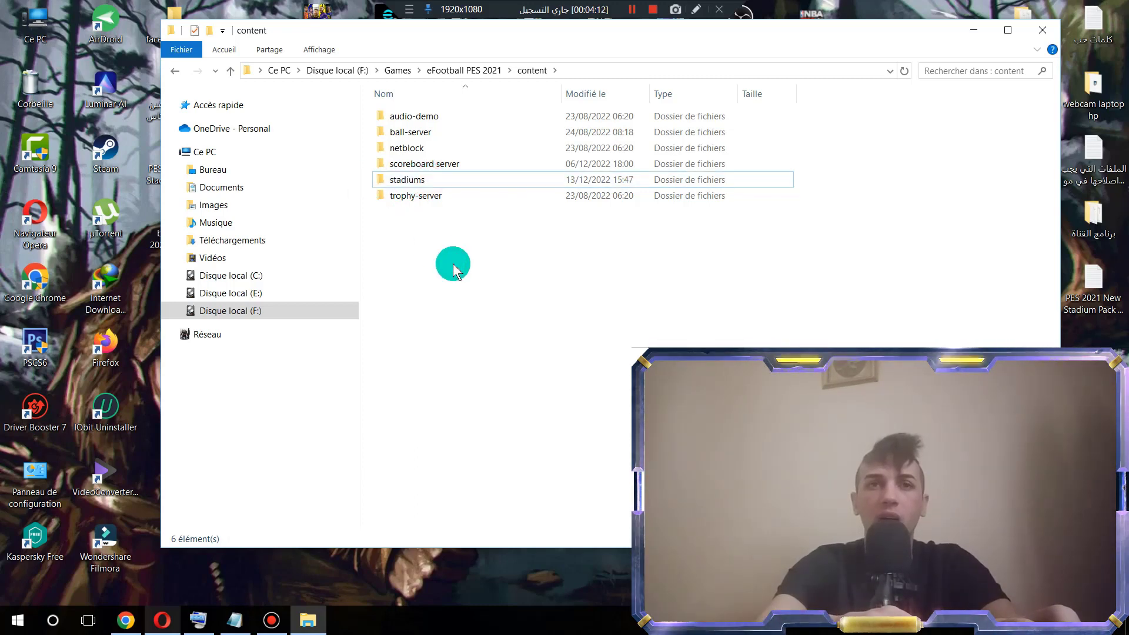
right_click(429, 241)
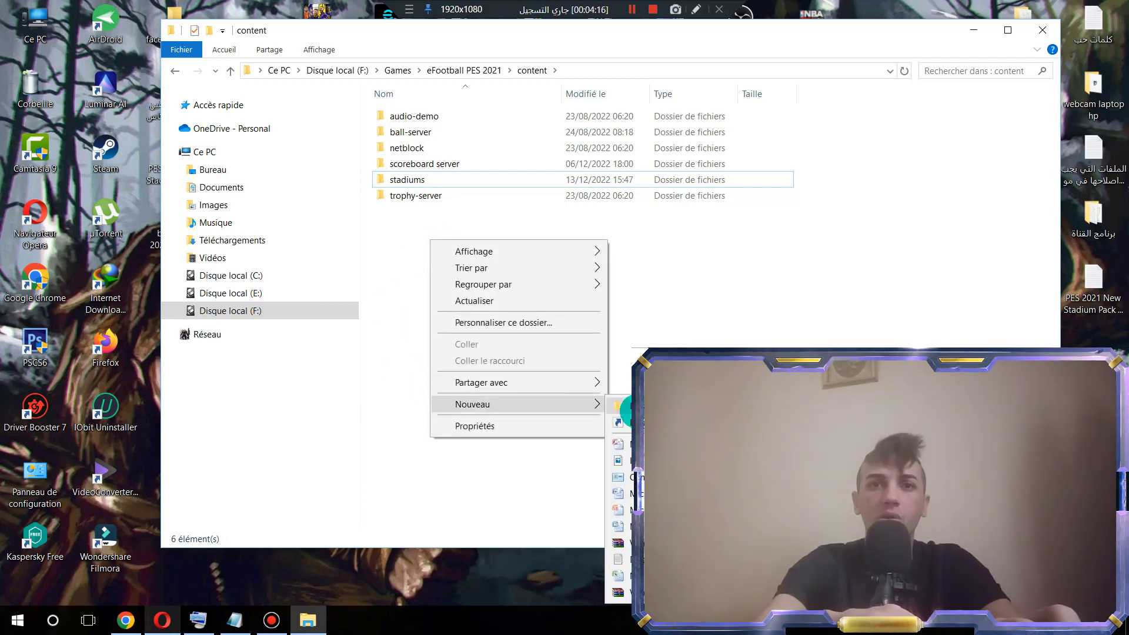
left_click(411, 201)
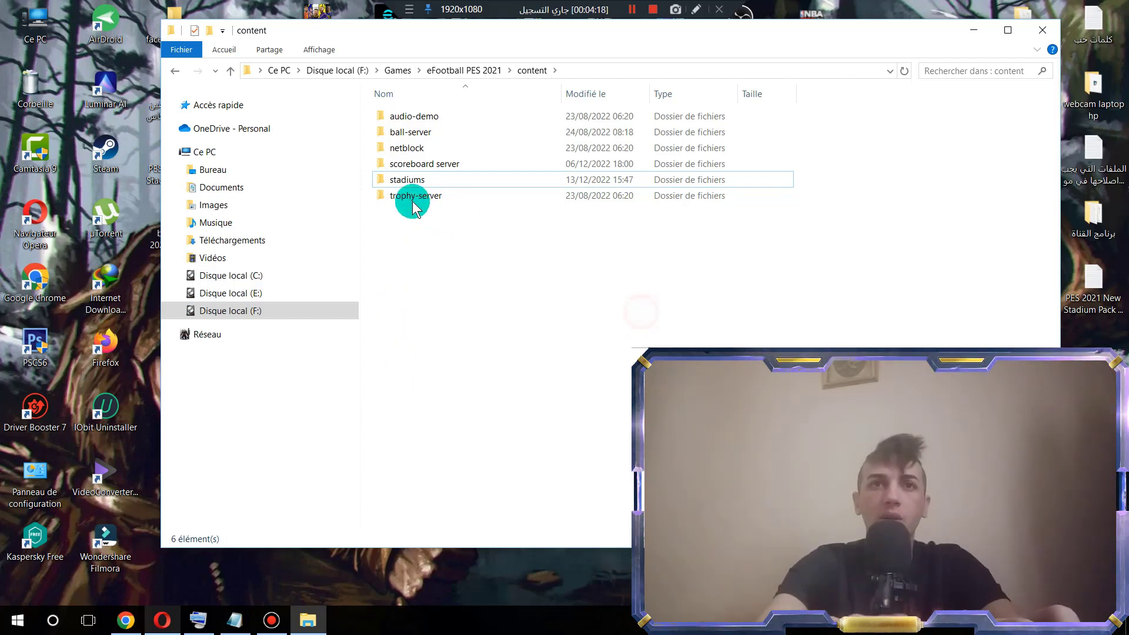
left_click(405, 182)
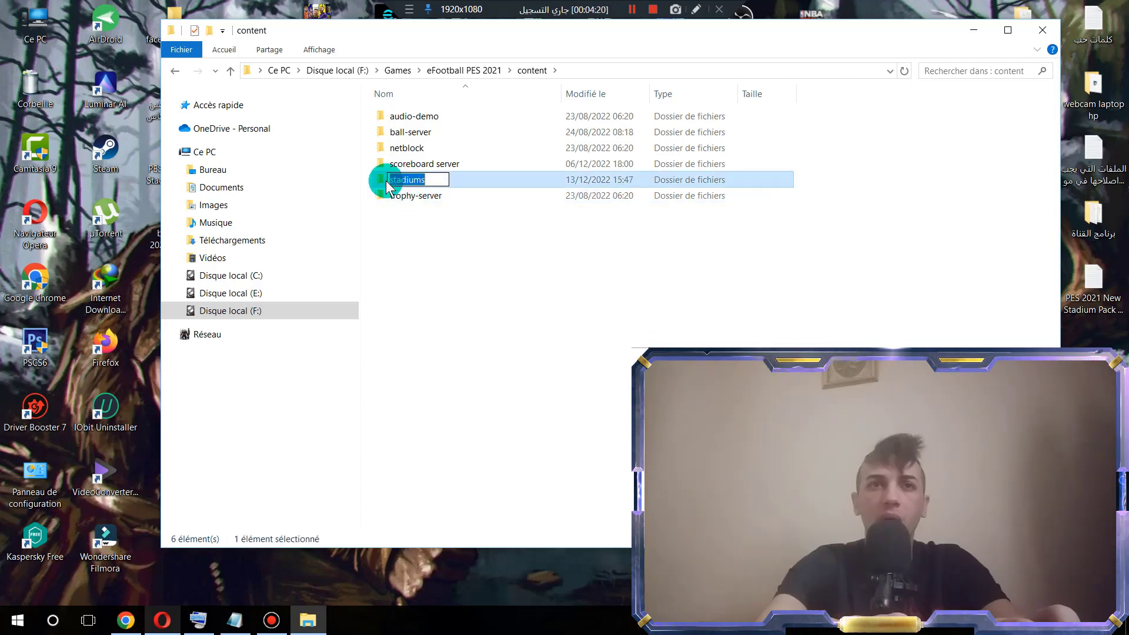
left_click(432, 298)
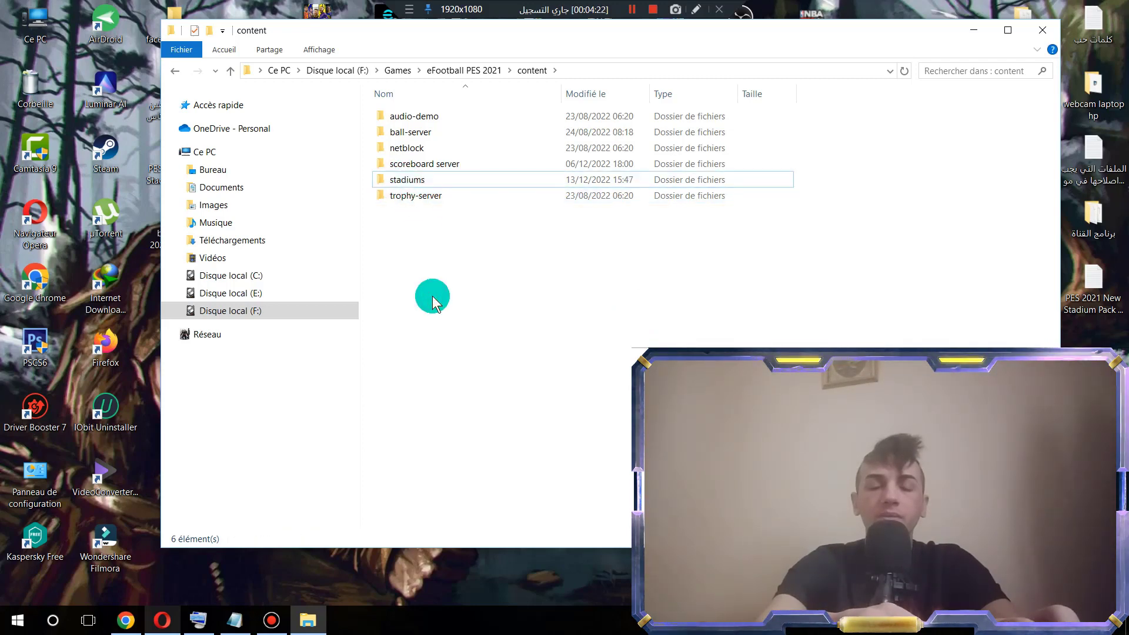
- Open the stadiums folder inside content and minimise its window to get back to the desktop
left_click(420, 181)
double_click(420, 182)
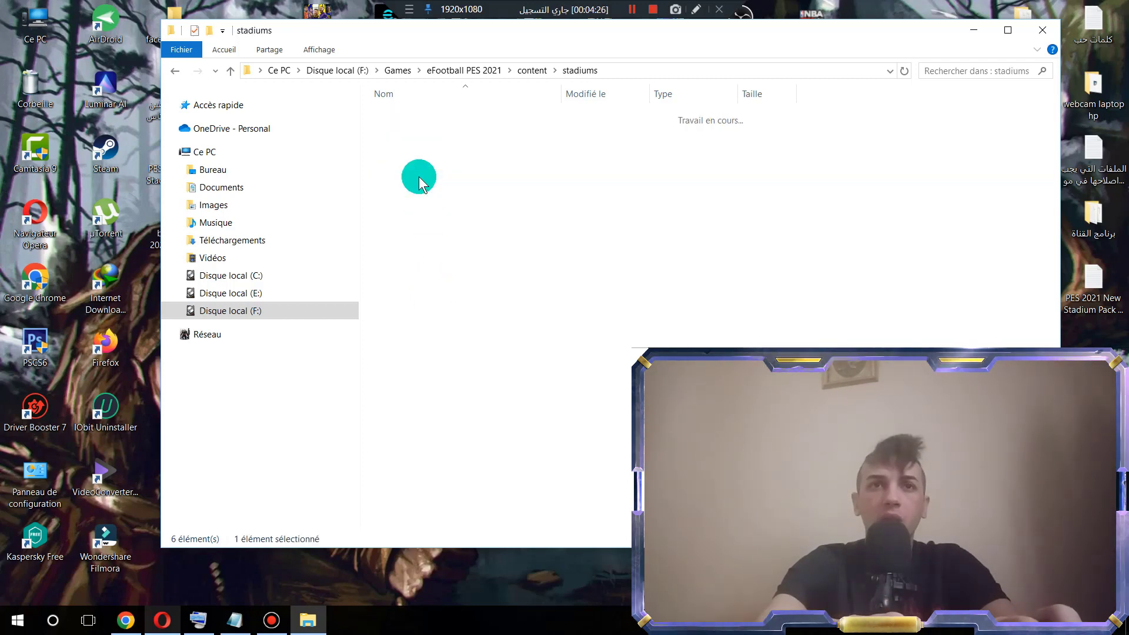
left_click(972, 29)
- Open the stadium server folder inside the extracted part 1 stadium pack folder
left_click(456, 303)
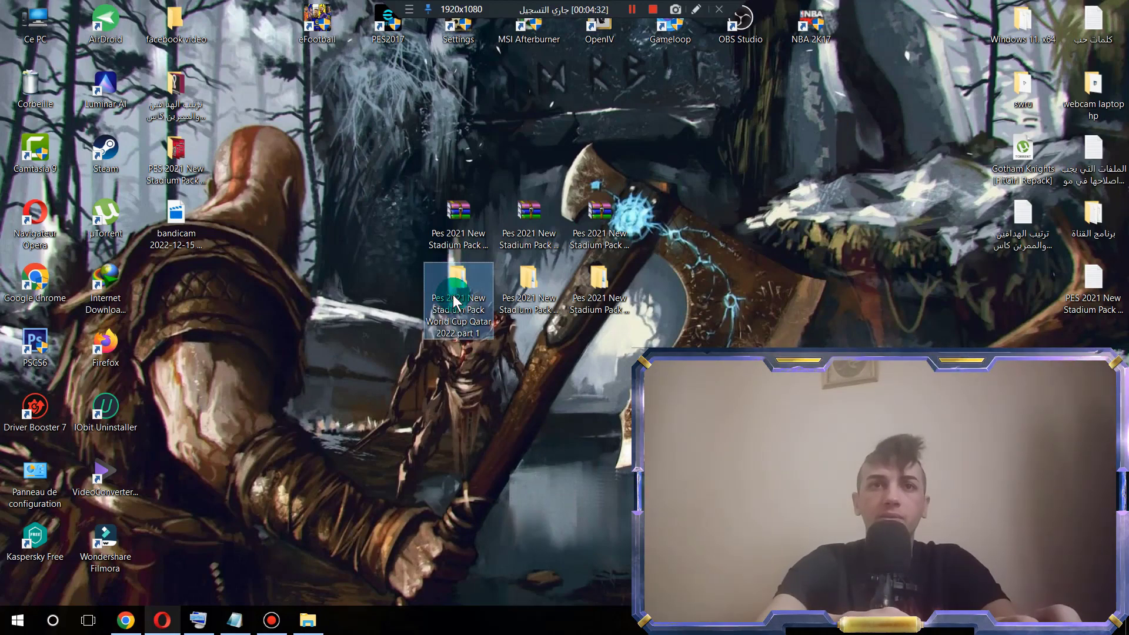
double_click(456, 303)
left_click(424, 136)
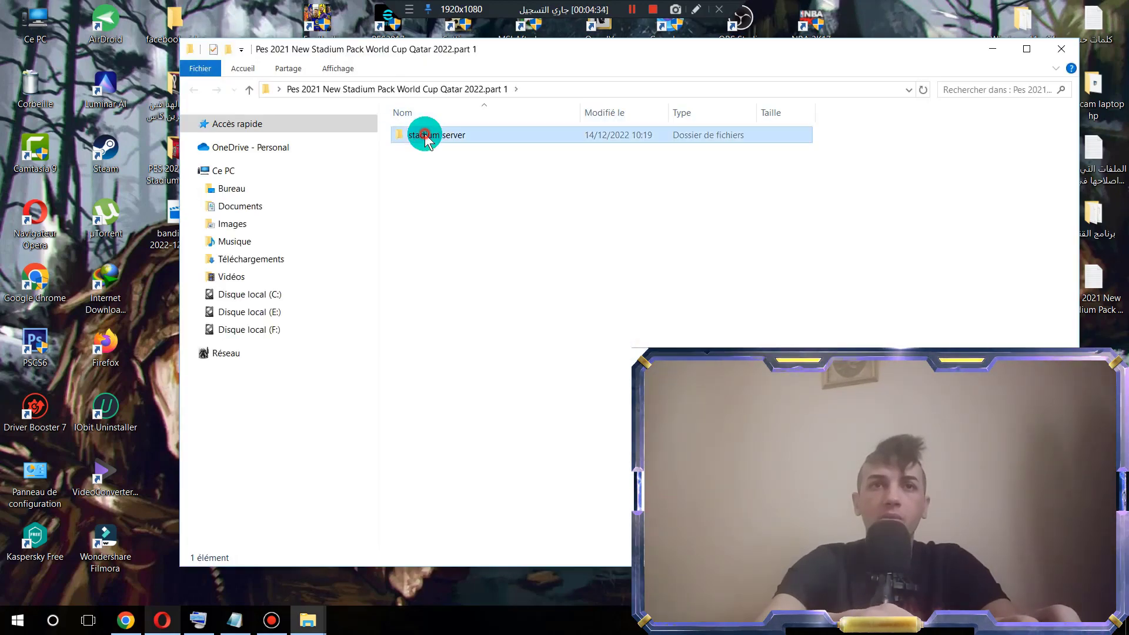
double_click(434, 139)
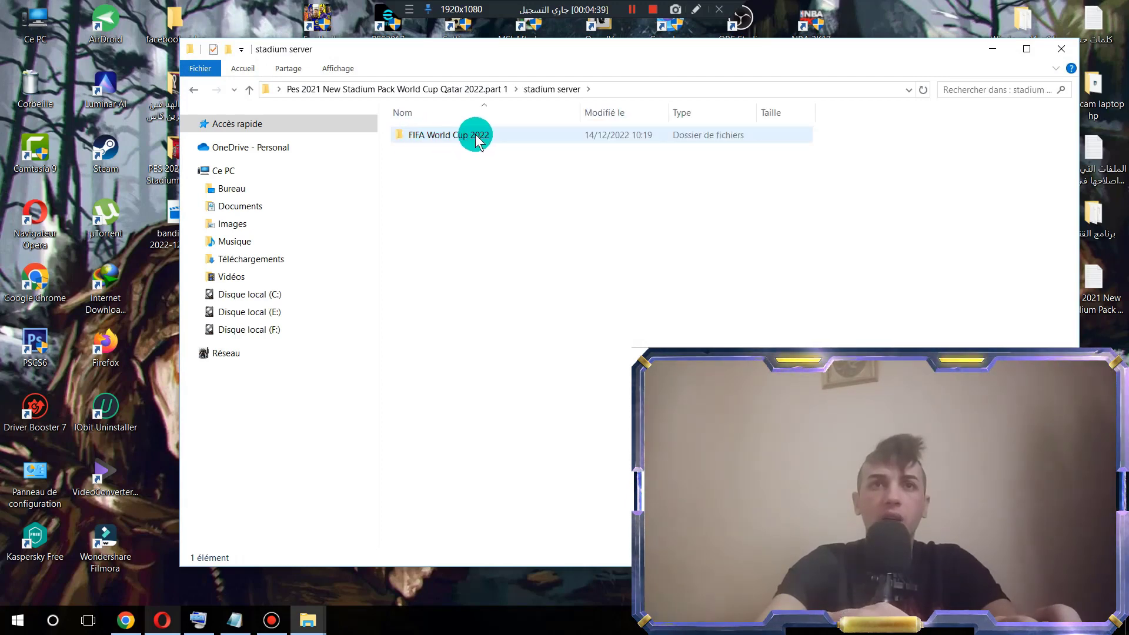
- Copy the FIFA World Cup 2022 folder from the part 1 stadium server folder and close that window
double_click(477, 136)
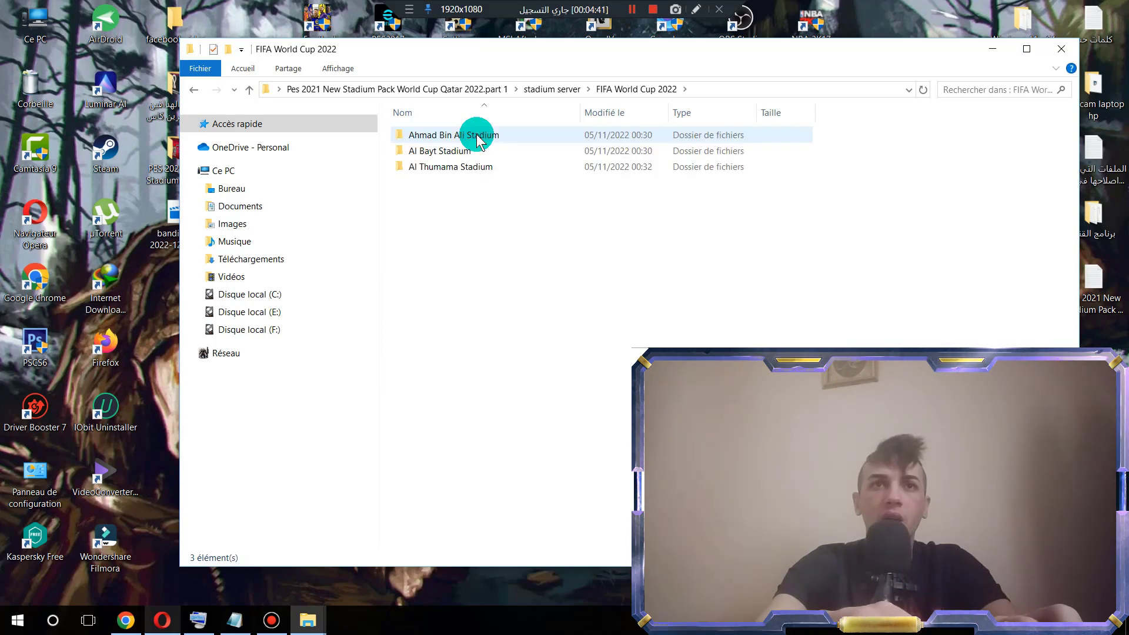
left_click(194, 90)
right_click(428, 136)
left_click(466, 516)
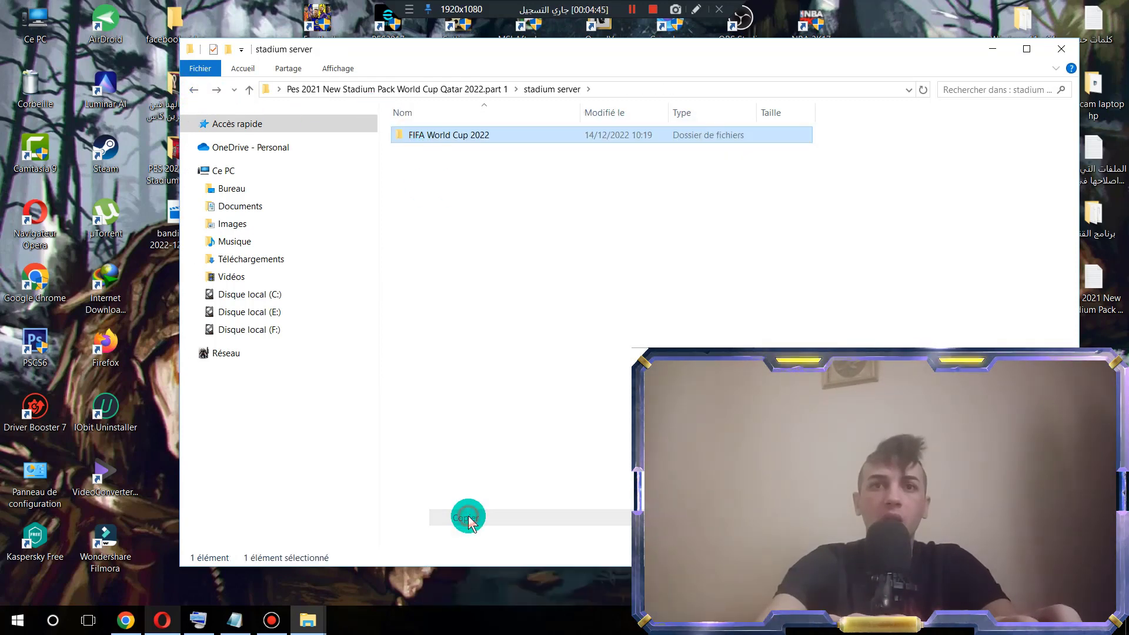
left_click(1062, 48)
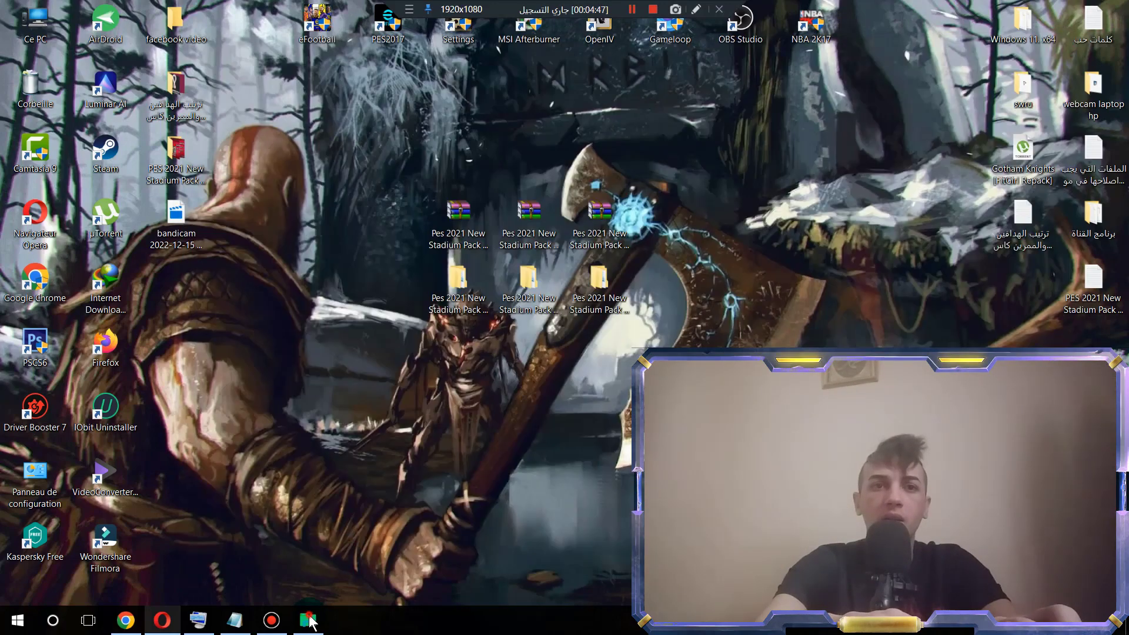
- Paste the copied FIFA World Cup 2022 folder into the game's stadiums folder inside content
left_click(309, 621)
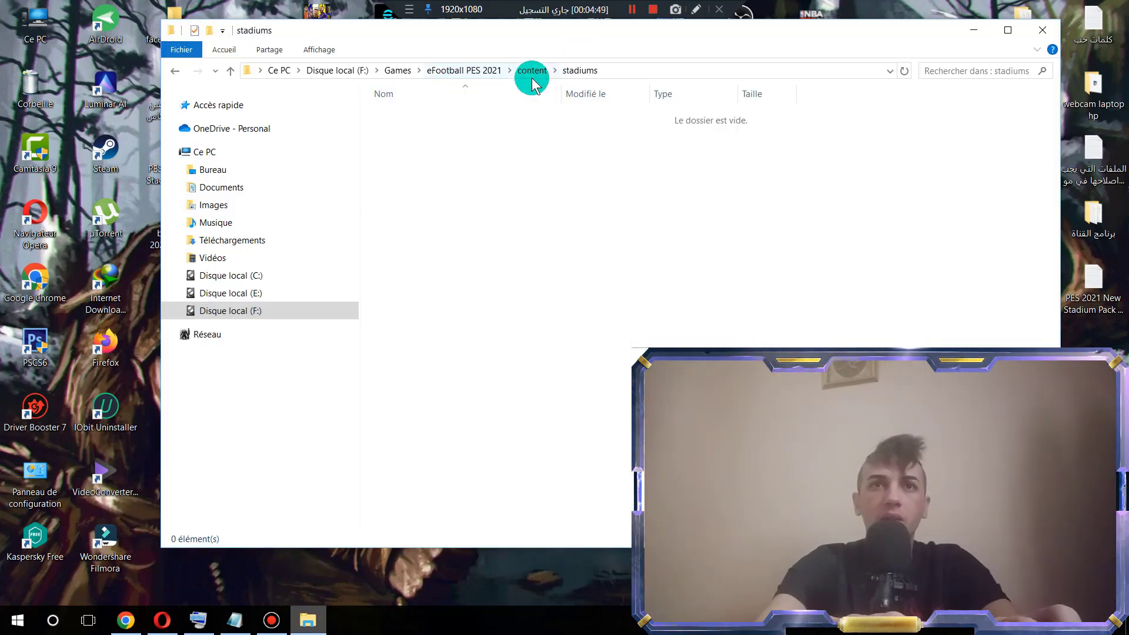
right_click(456, 199)
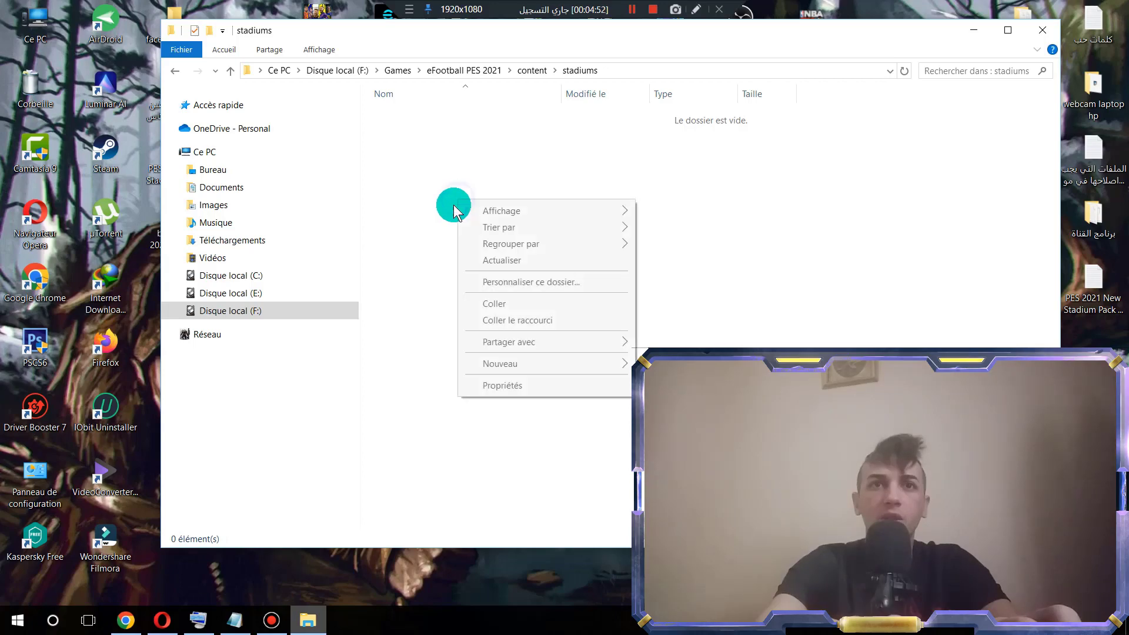
left_click(479, 313)
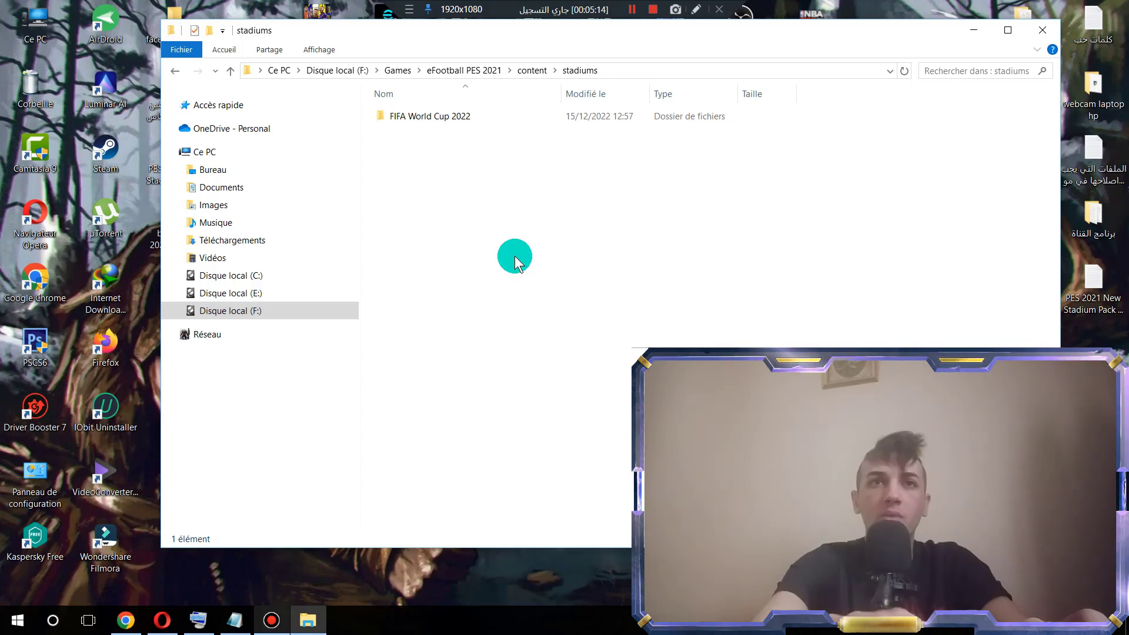
- Check the stadium folders inside the pasted FIFA World Cup 2022 folder, return to stadiums and minimise the window
left_click(451, 120)
double_click(452, 120)
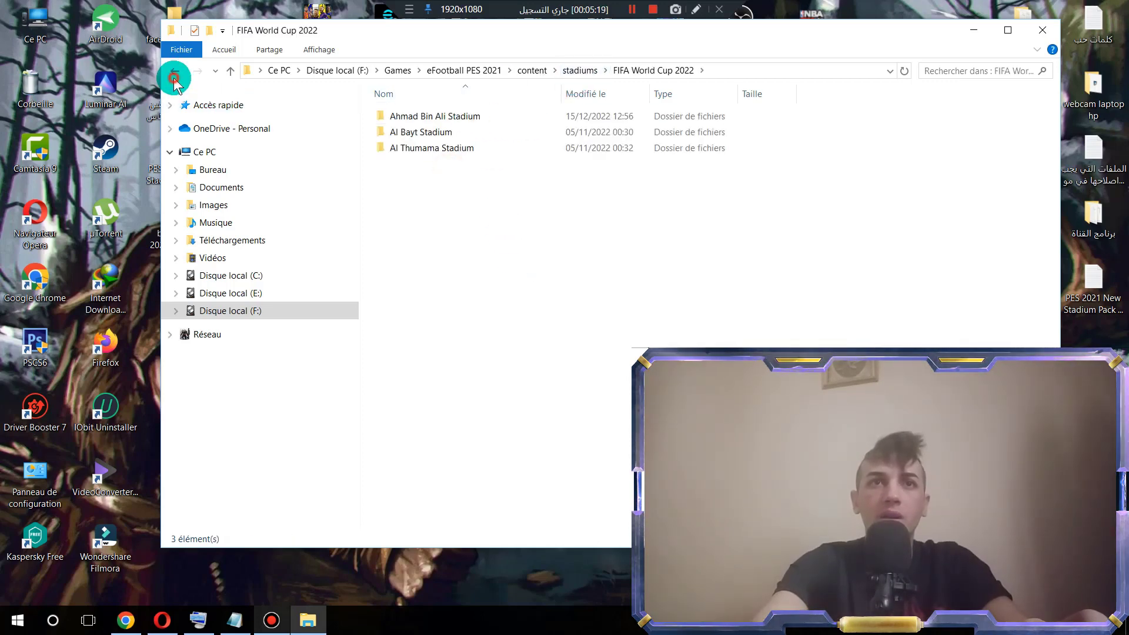
key("alt+Left")
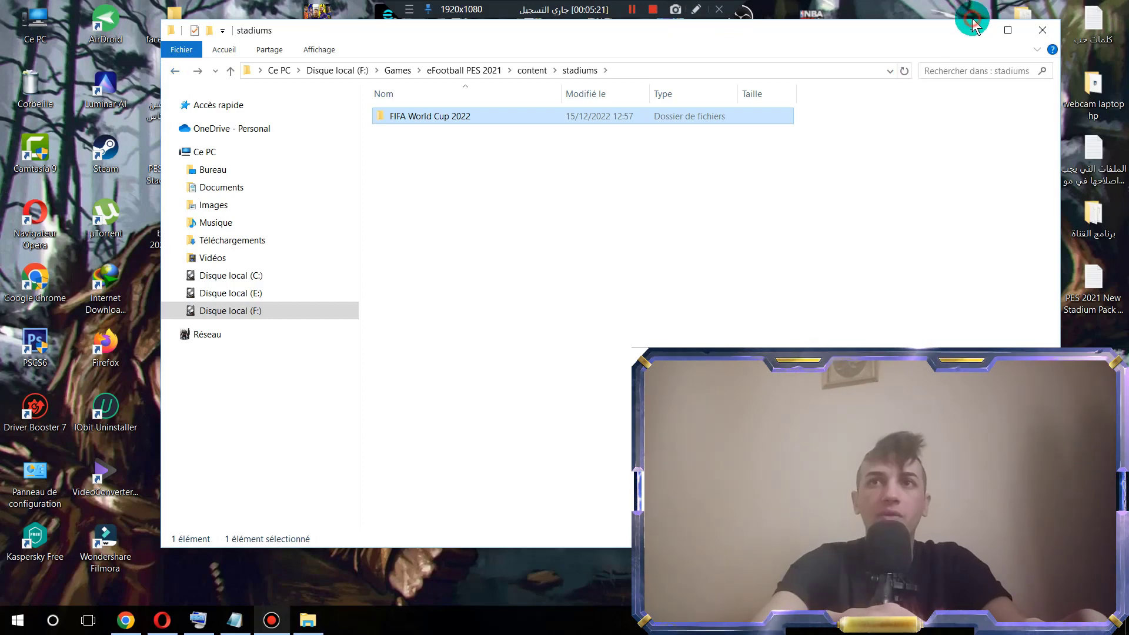
left_click(973, 26)
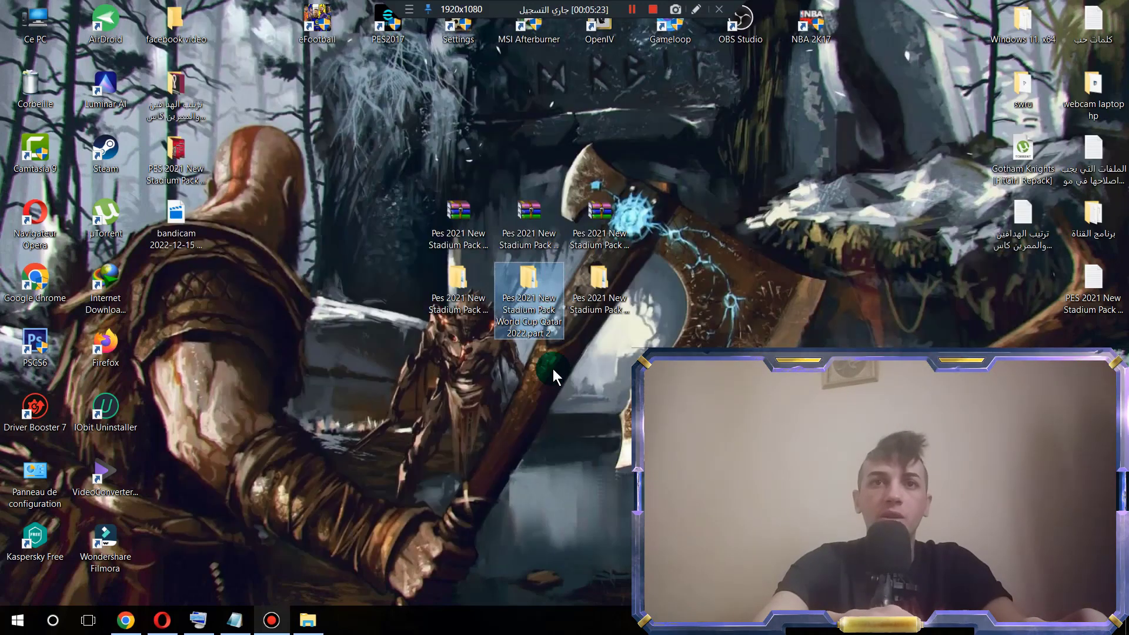
- Copy the Al-Janoub, Education City and Khalifa International Stadium folders from the part 2 pack's FIFA World Cup 2022 folder and close its window
double_click(527, 328)
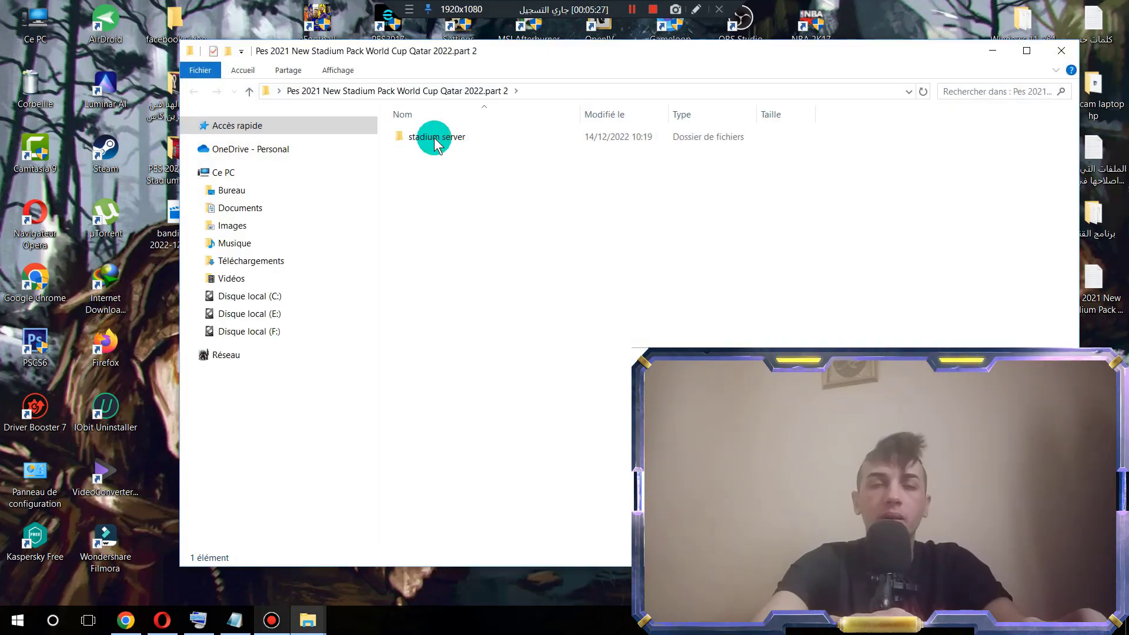
double_click(433, 139)
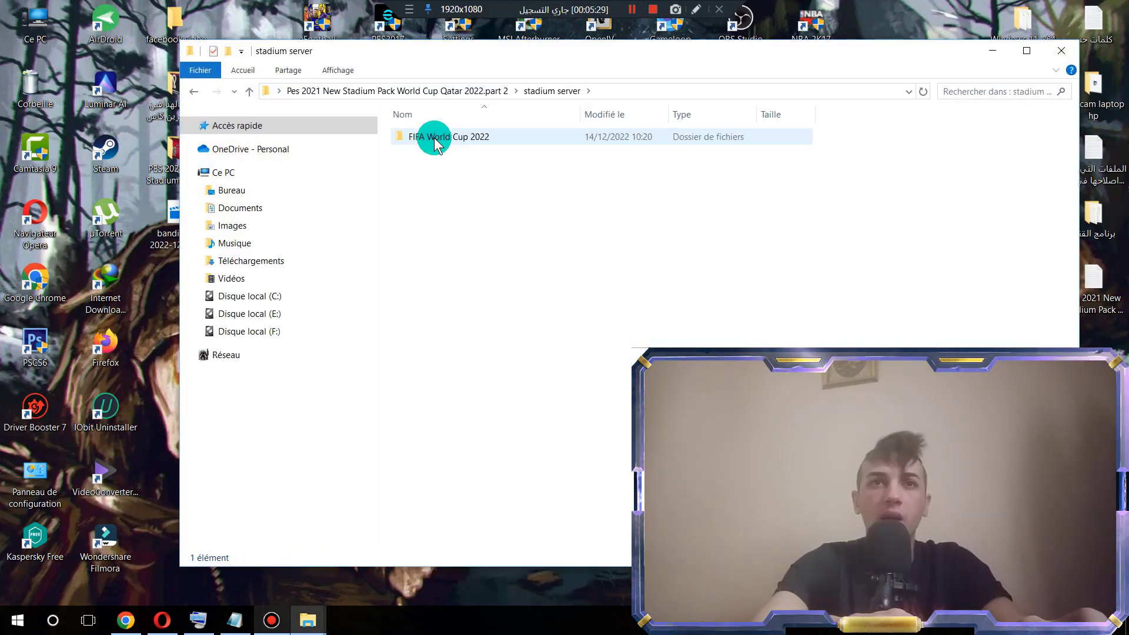
double_click(434, 139)
left_click_drag(438, 150, 442, 138)
right_click(442, 138)
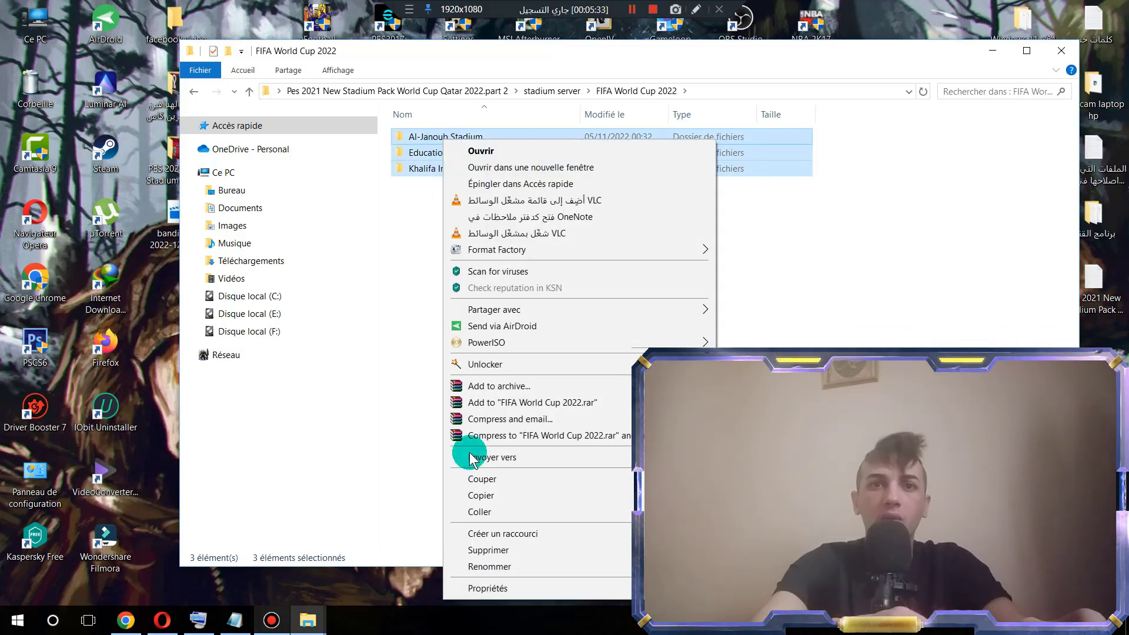
left_click(480, 495)
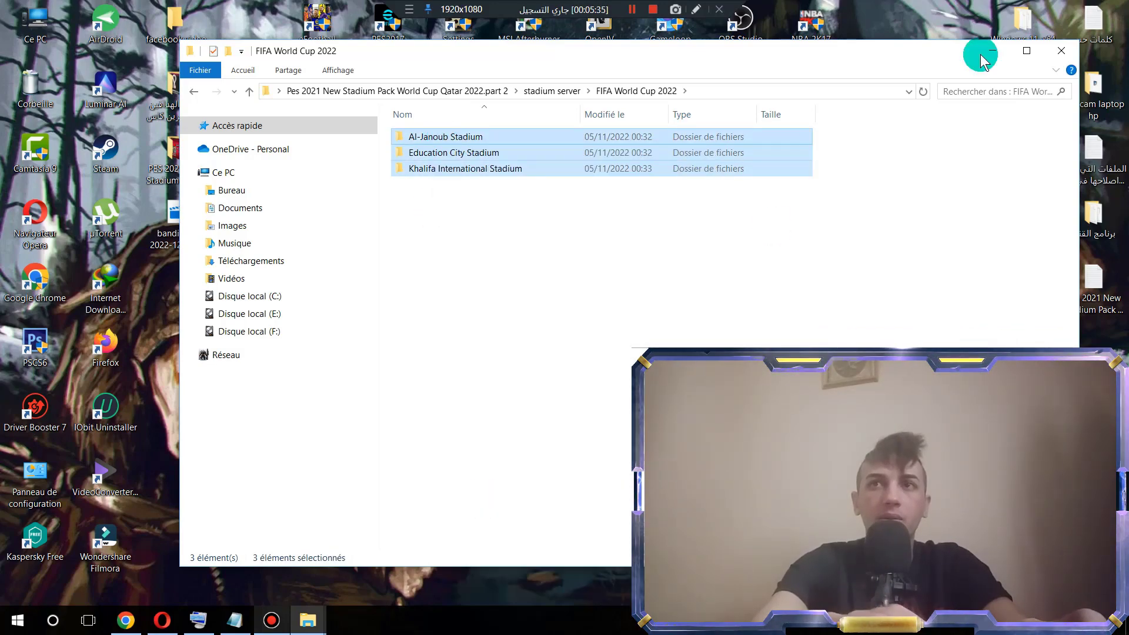
left_click(1059, 55)
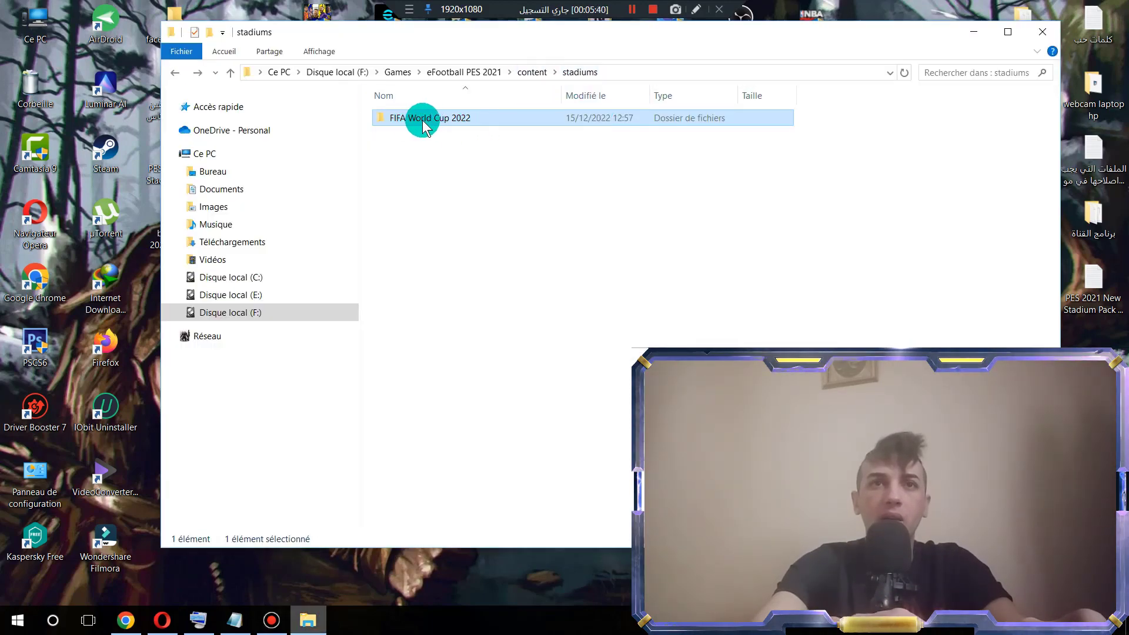
- Paste the three part 2 stadium folders into the game's FIFA World Cup 2022 folder, return to stadiums and minimise the window
double_click(453, 118)
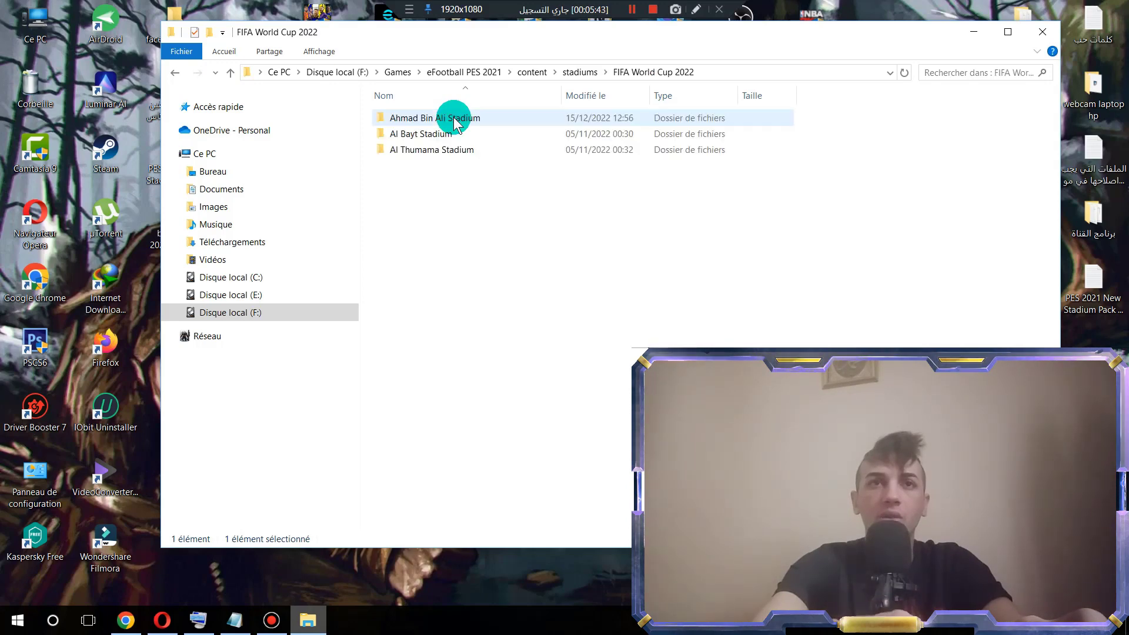
right_click(470, 216)
left_click(478, 321)
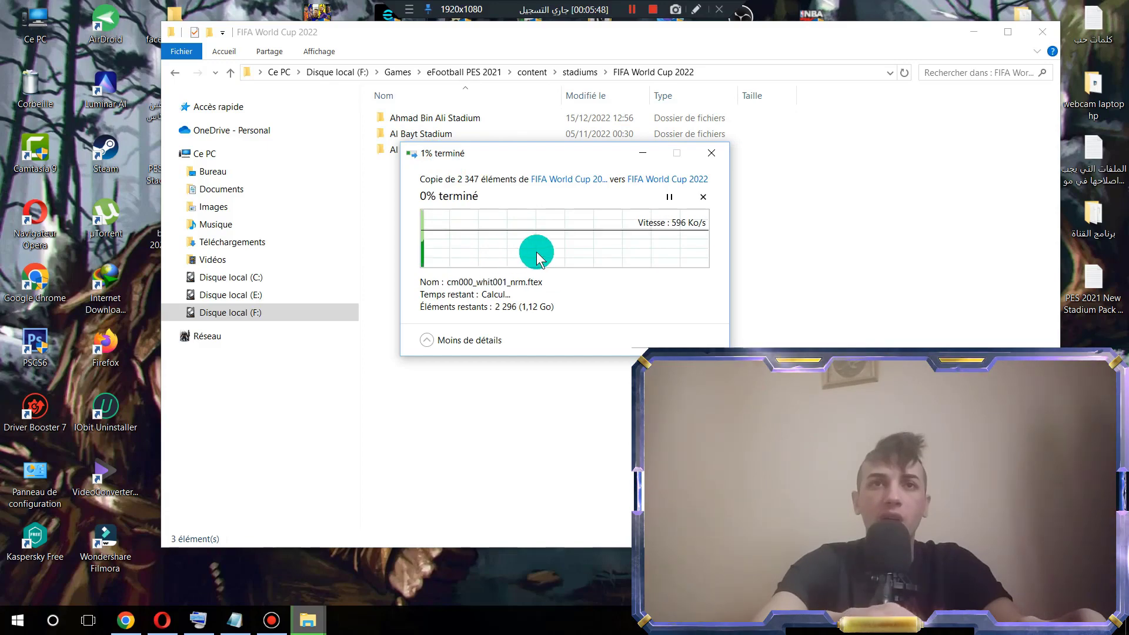
left_click(571, 159)
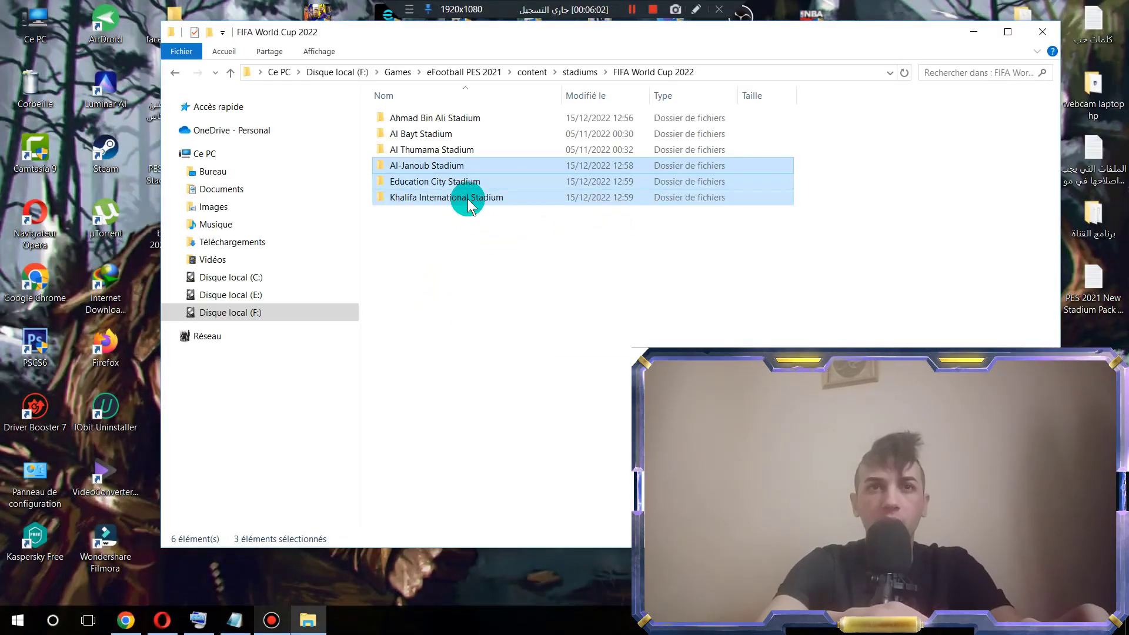
left_click(447, 247)
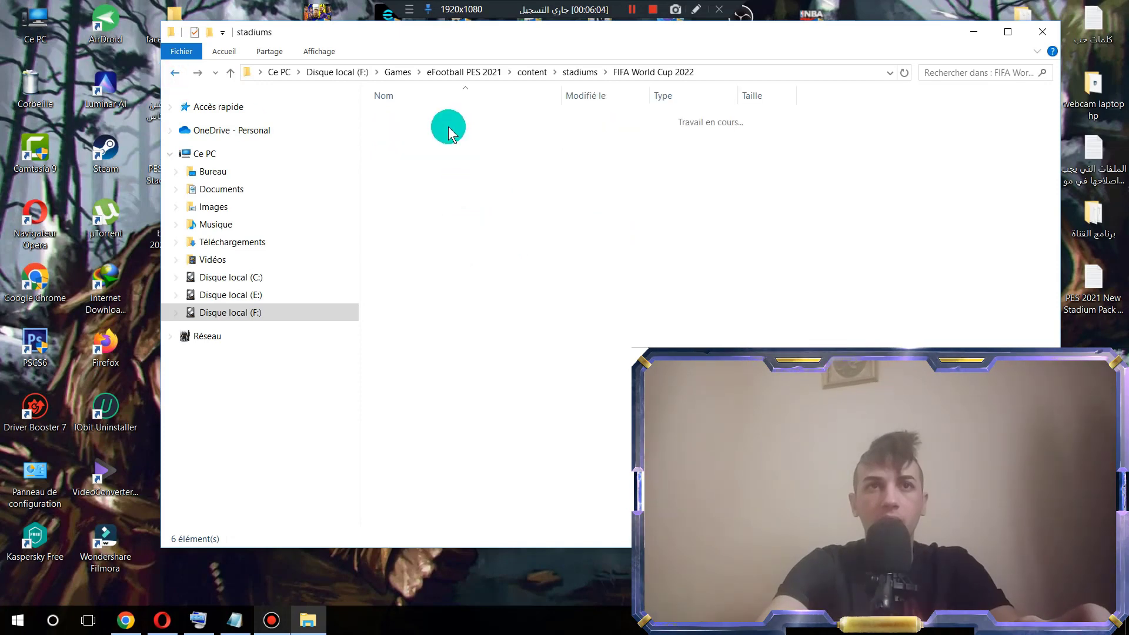
left_click(970, 36)
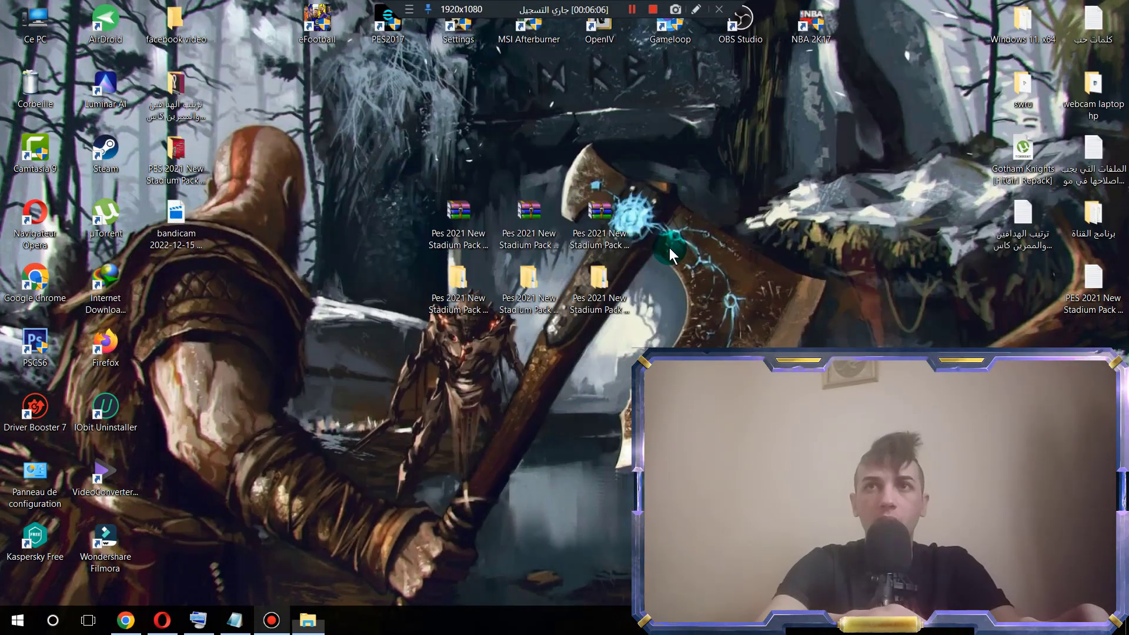
- Copy the Lusail Iconic Stadium, Lusail Iconic Stadium - Final and Stadium 974 folders from the part 3 pack's FIFA World Cup 2022 folder
left_click(612, 341)
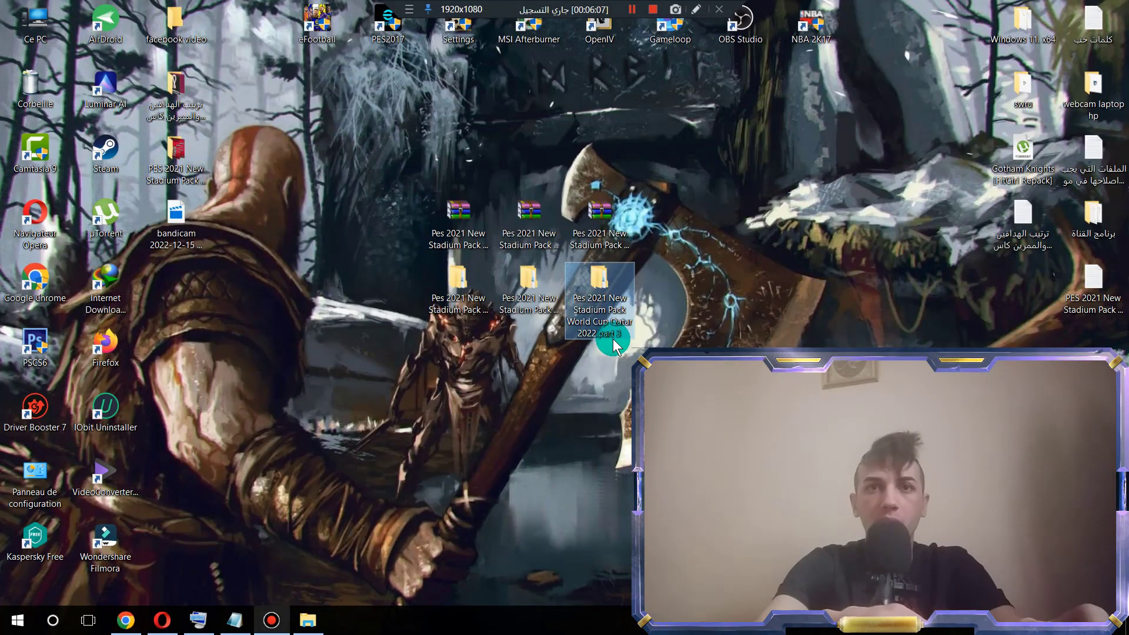
double_click(612, 301)
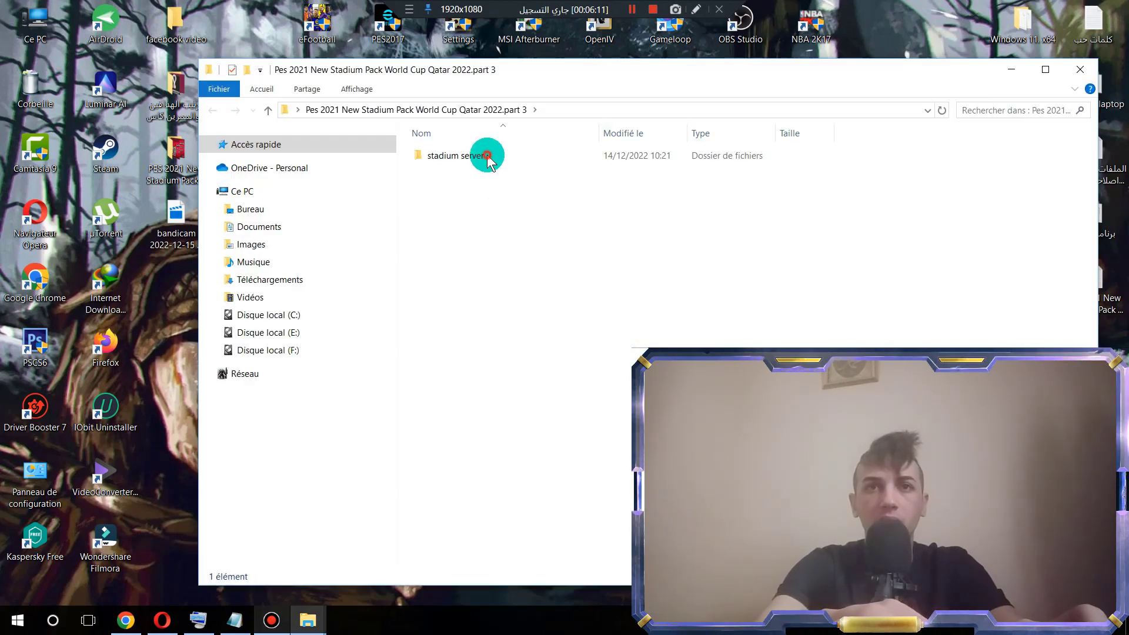
double_click(487, 154)
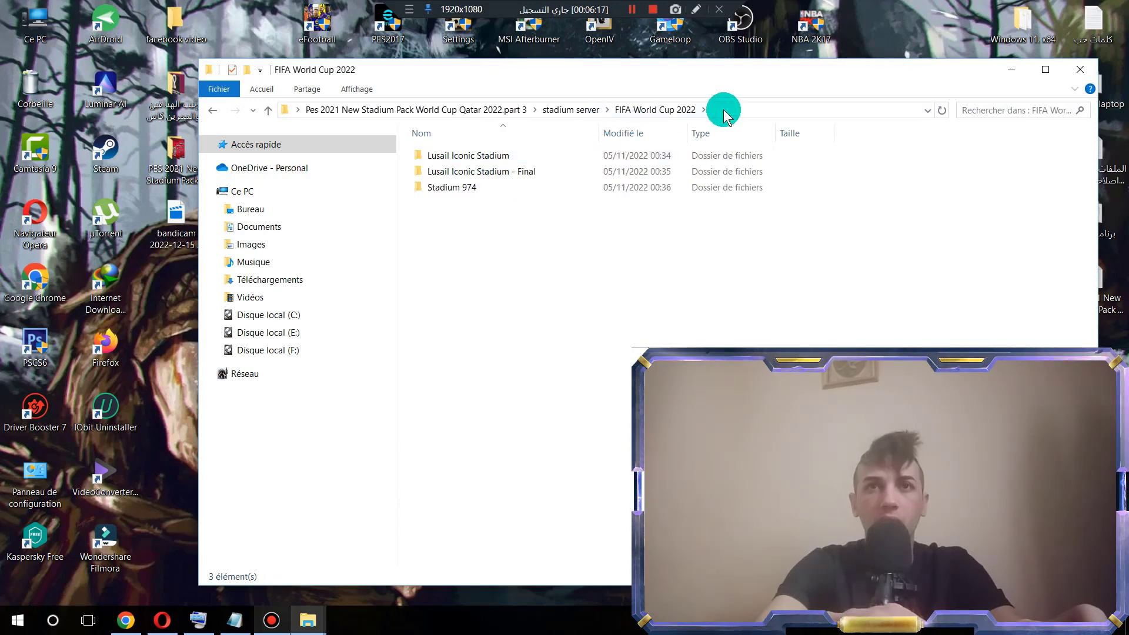
left_click(473, 221)
key("ctrl+a")
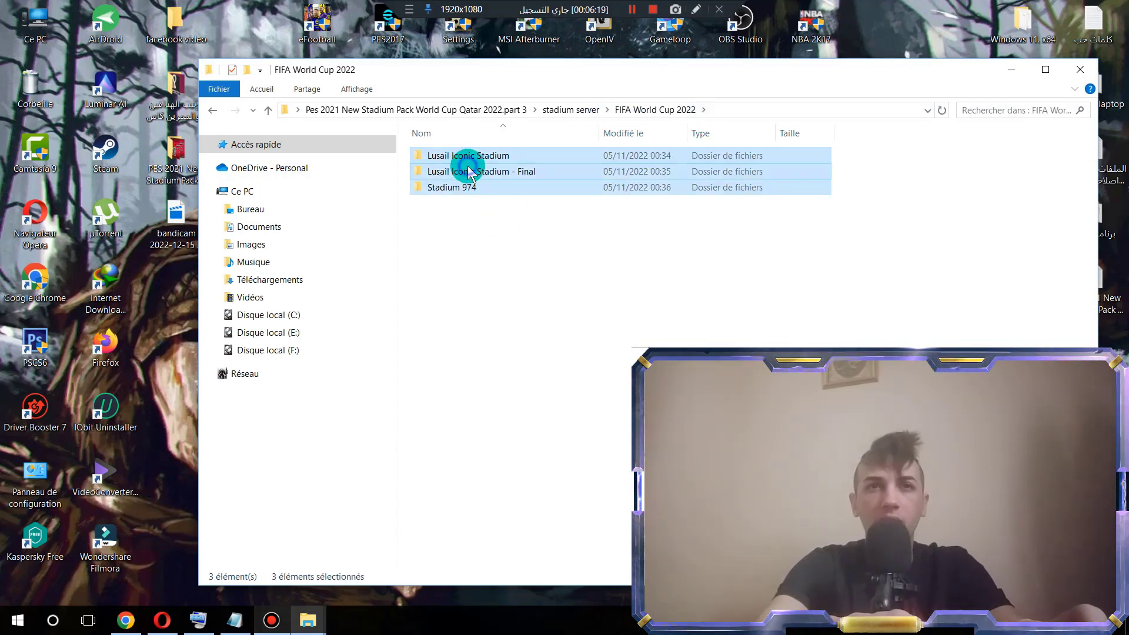
right_click(469, 171)
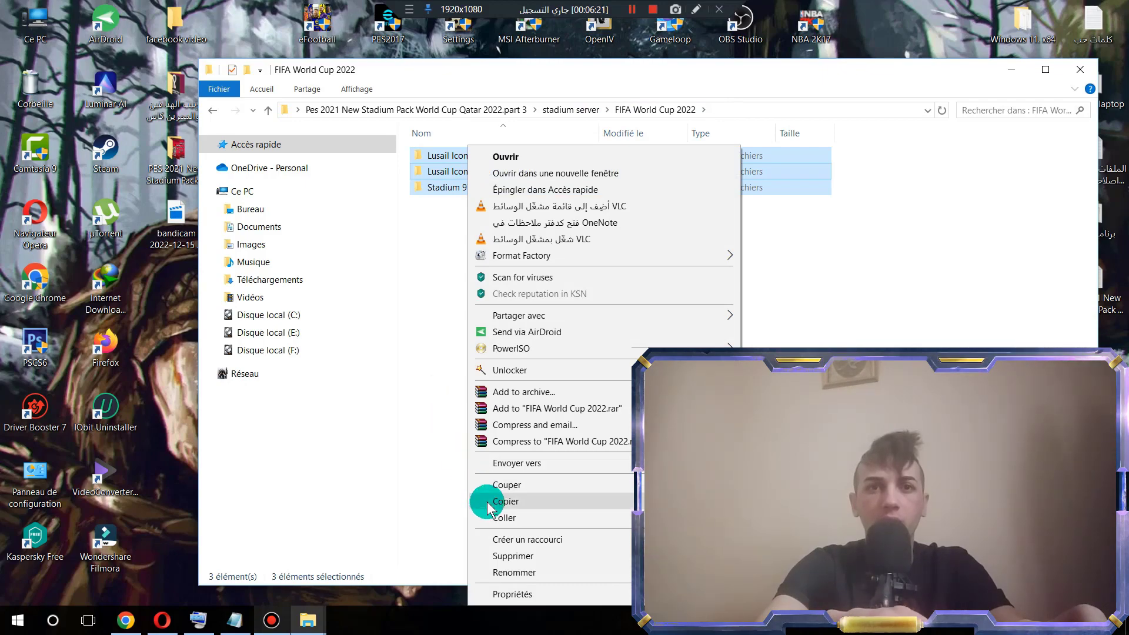
left_click(505, 501)
left_click(1007, 69)
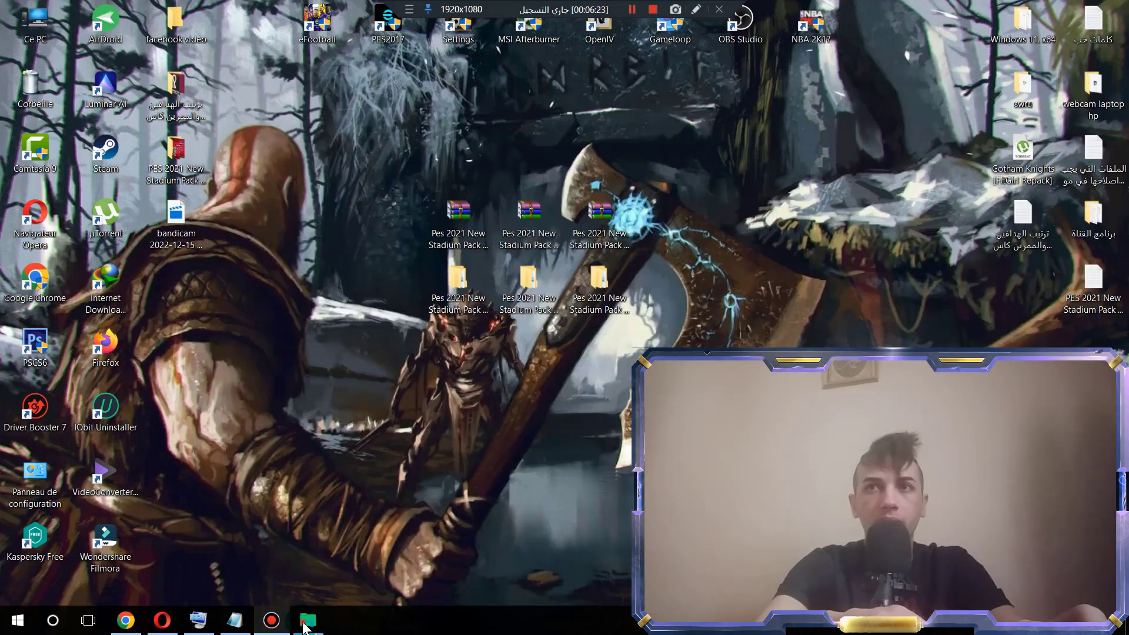
- Paste the three part 3 stadium folders into the FIFA World Cup 2022 folder inside the game's stadiums folder
mouse_move(305, 628)
left_click(269, 595)
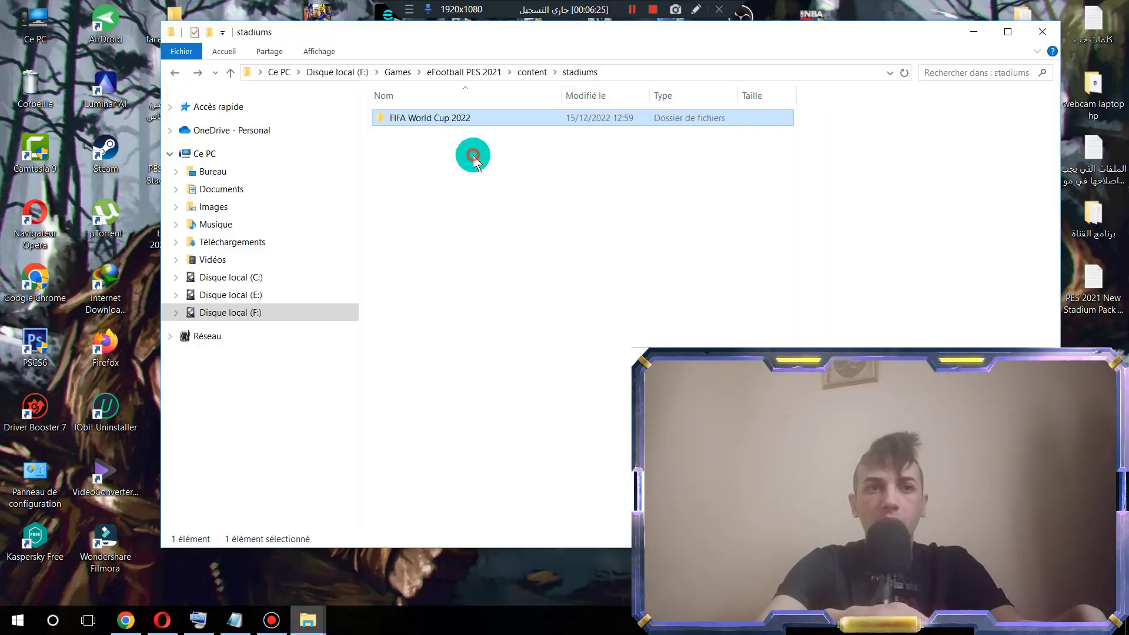
double_click(450, 120)
right_click(450, 236)
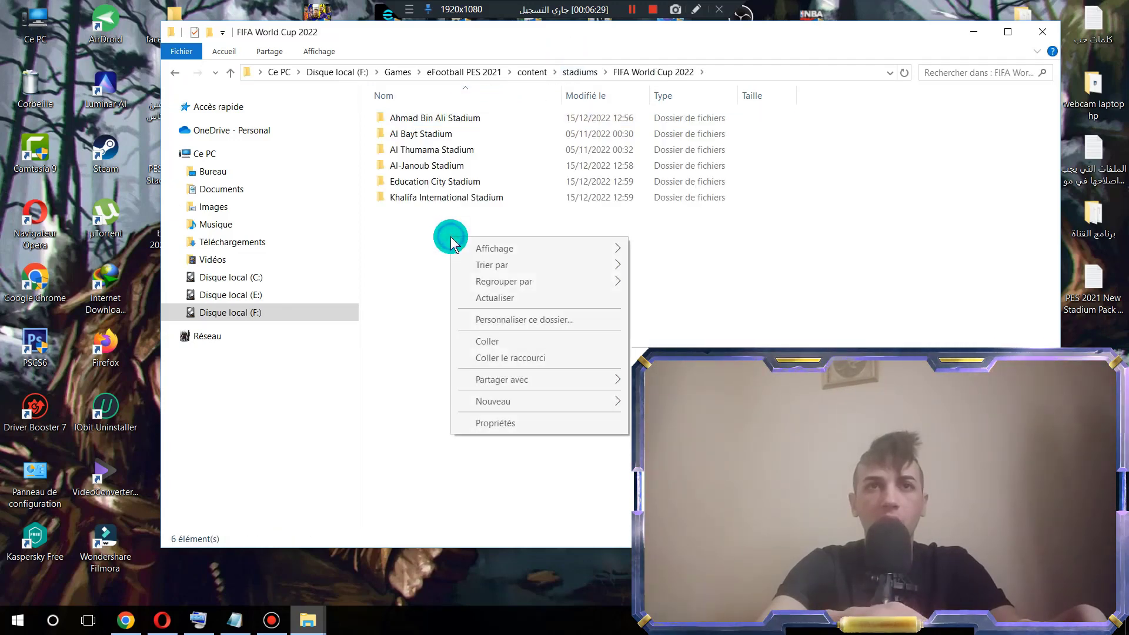
left_click(496, 341)
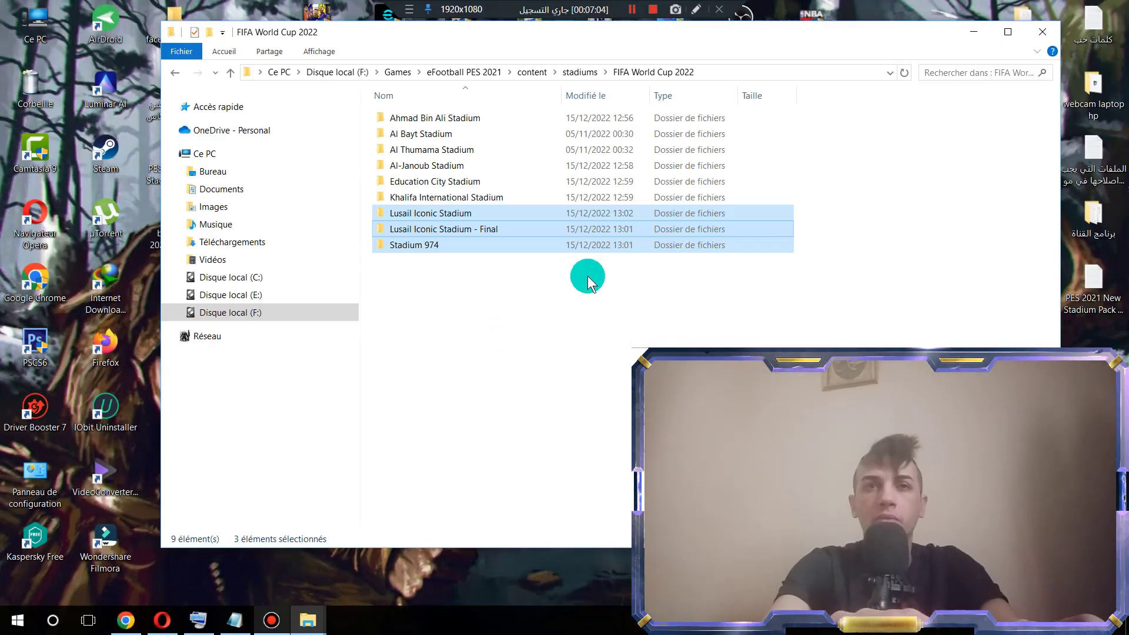
- Review the full list of stadium folders in the game's FIFA World Cup 2022 folder and minimise the window
left_click(587, 276)
left_click_drag(521, 313, 522, 100)
left_click(458, 343)
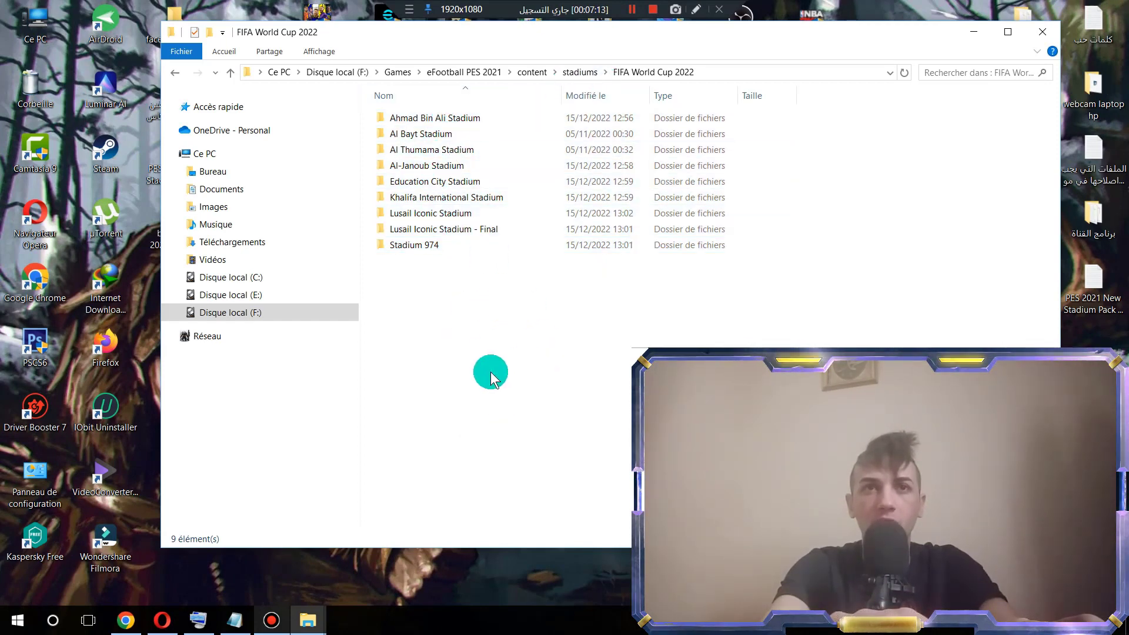
left_click_drag(442, 176, 443, 116)
left_click(479, 306)
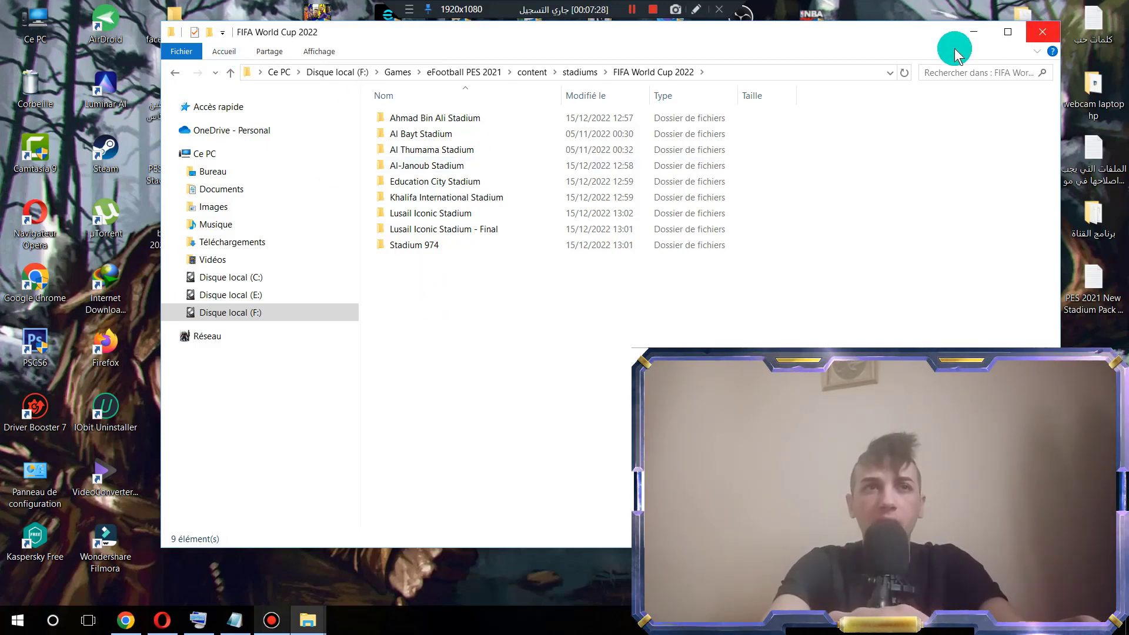
left_click(973, 46)
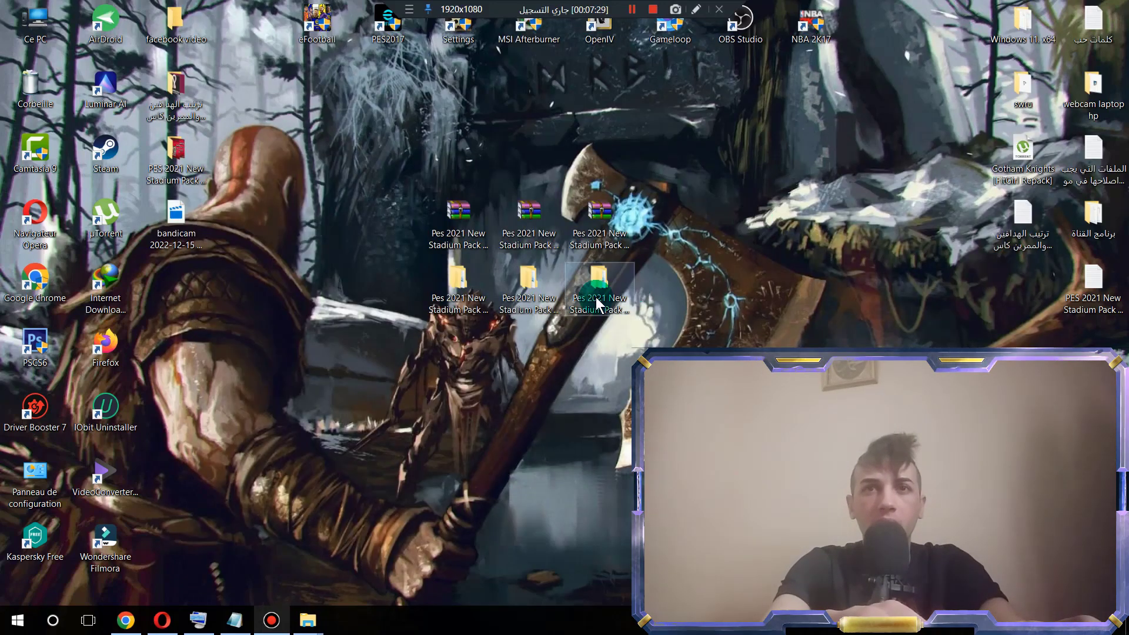
- Copy the map_competitions file from the stadium server folder of the part 3 pack and close that window
left_click(615, 320)
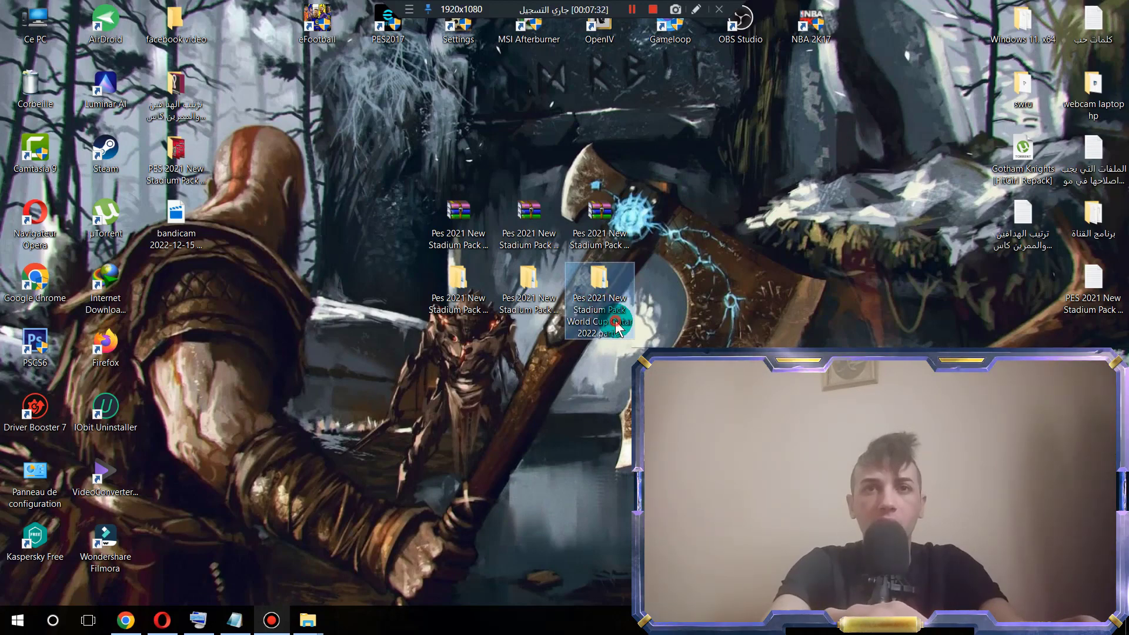
double_click(615, 320)
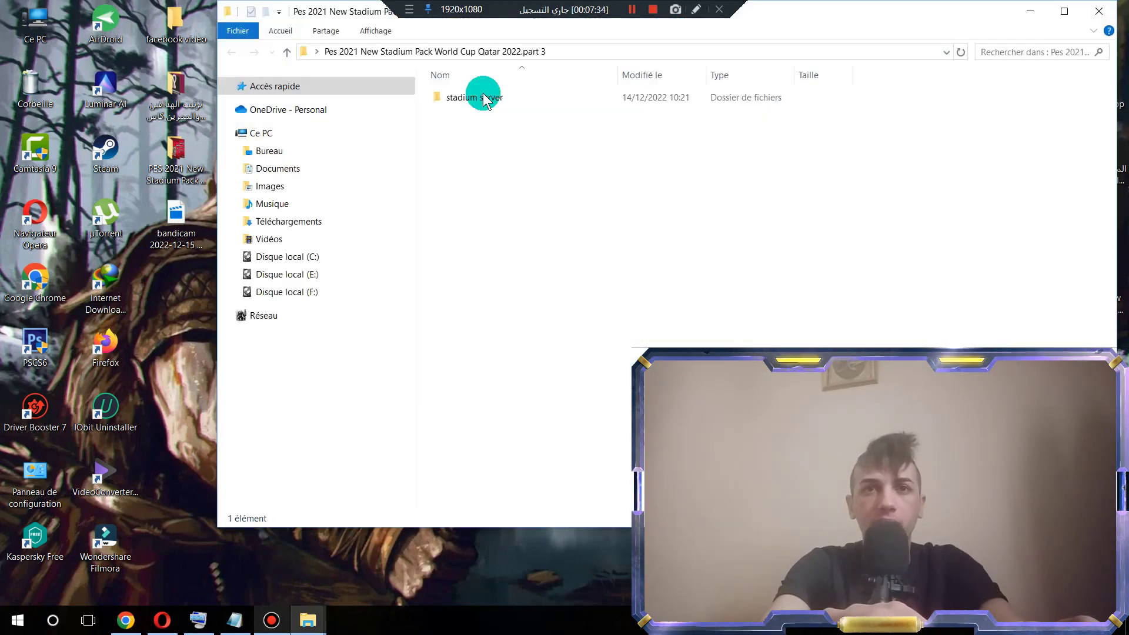
double_click(480, 94)
left_click(464, 115)
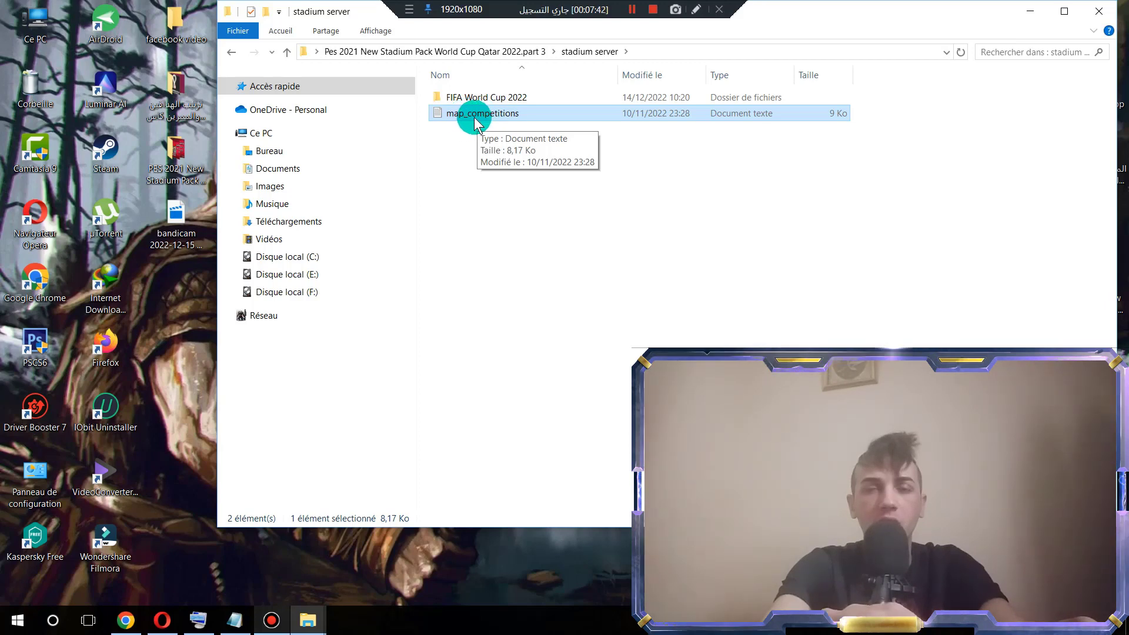
left_click(474, 117)
right_click(474, 125)
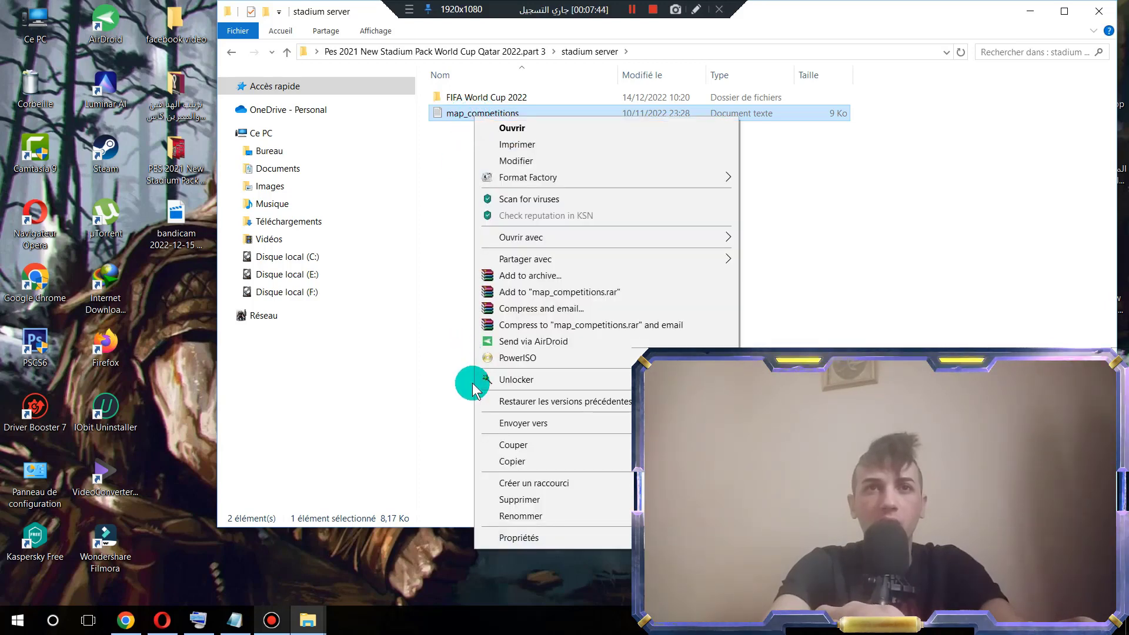
left_click(501, 461)
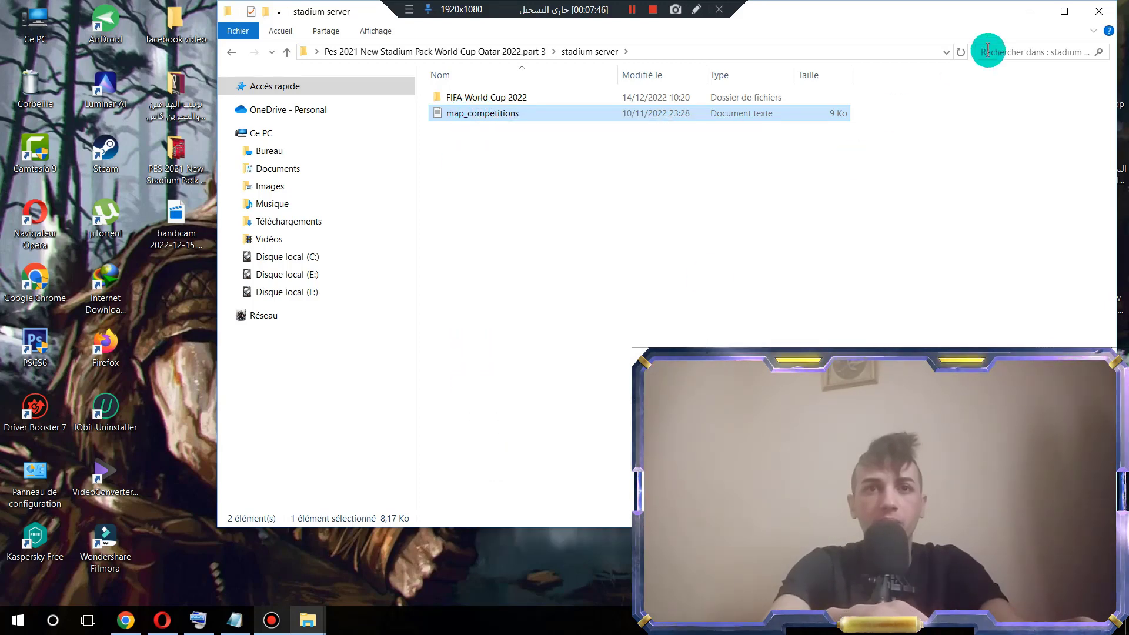
left_click(1109, 23)
- Close the part 3 stadiums window and paste map_competitions into the game's FIFA World Cup 2022 folder
mouse_move(308, 621)
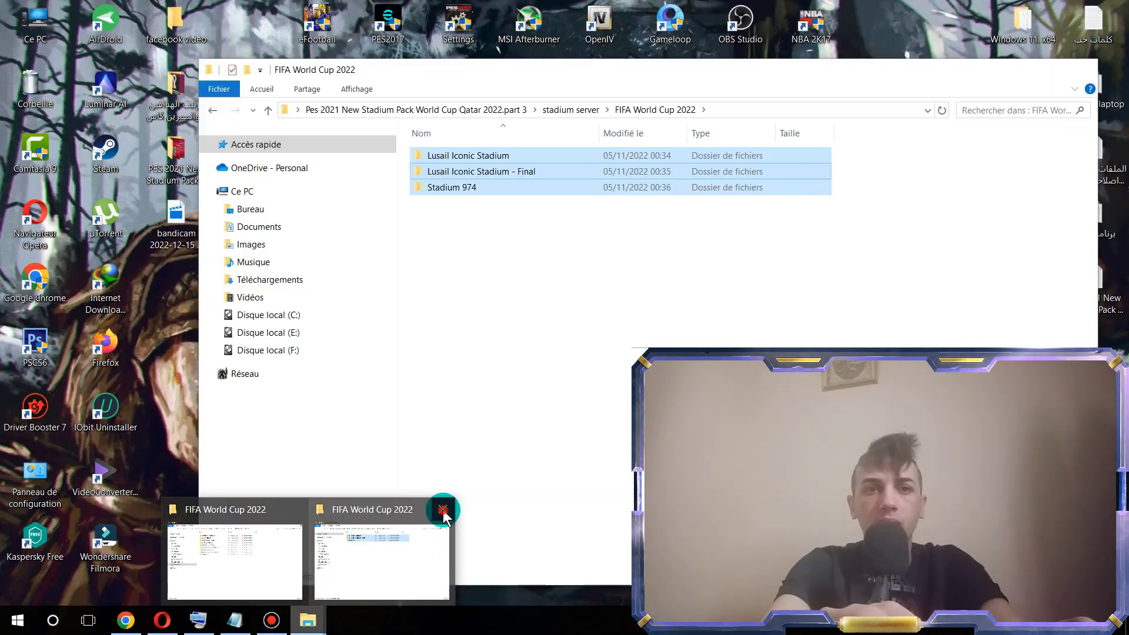
left_click(443, 509)
left_click(336, 538)
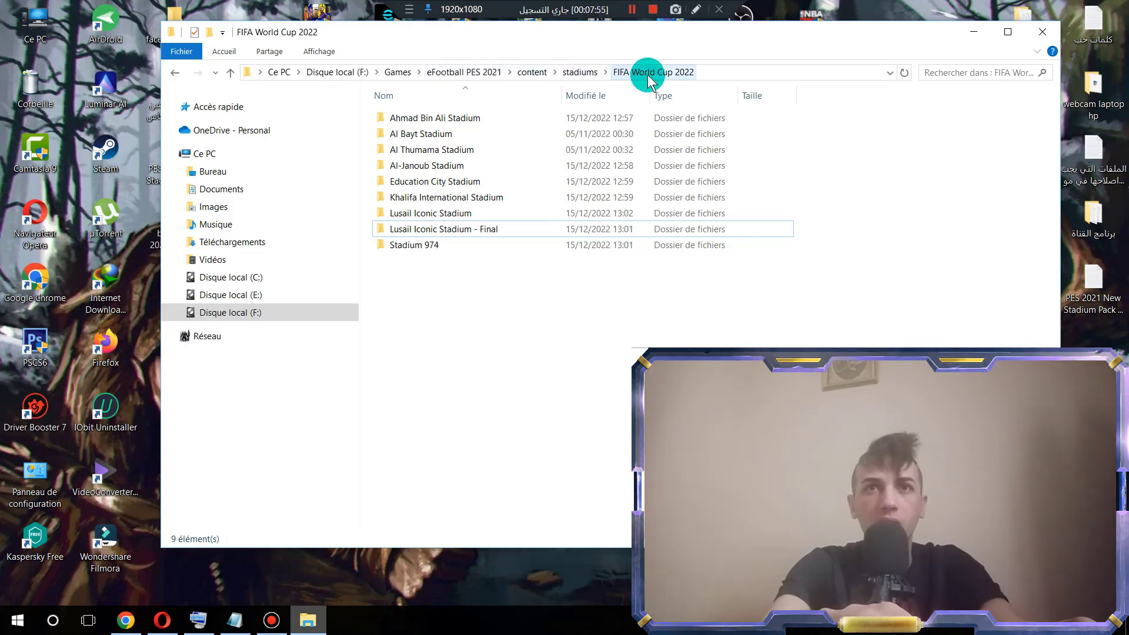
right_click(447, 315)
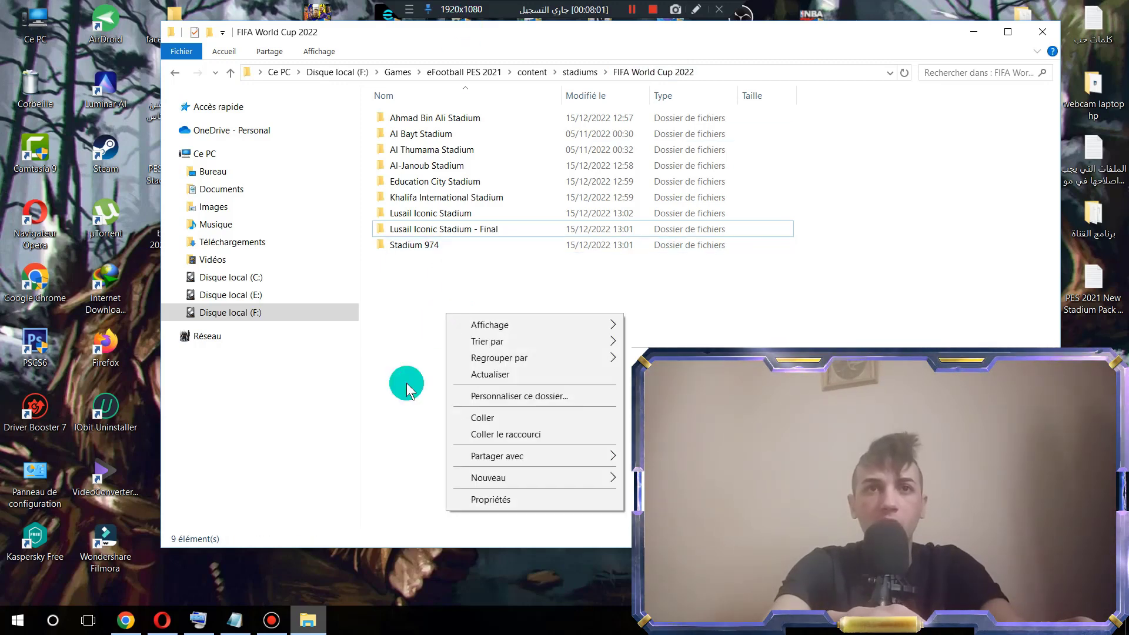
left_click(485, 418)
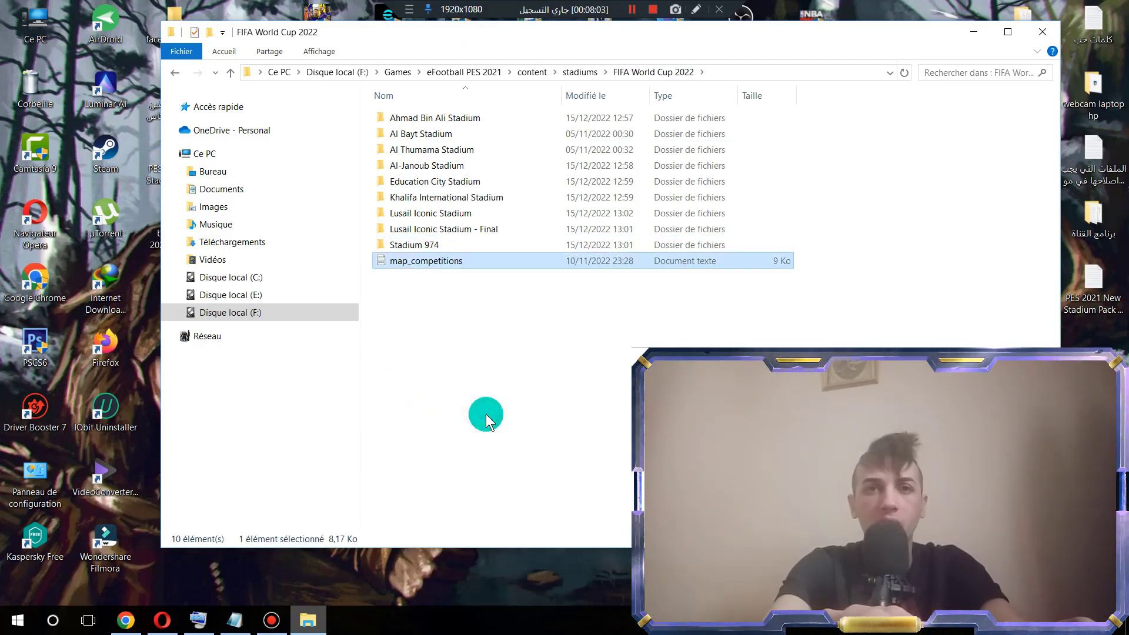
left_click(486, 419)
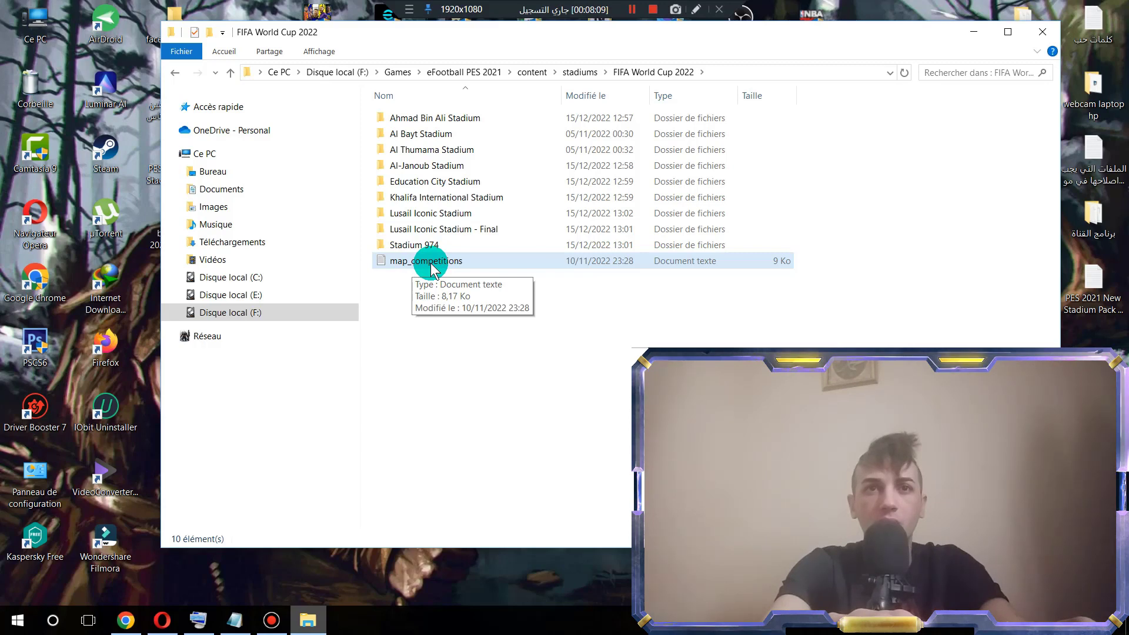
- Open the pasted map_competitions file in the game's FIFA World Cup 2022 folder, save it and close it
double_click(431, 263)
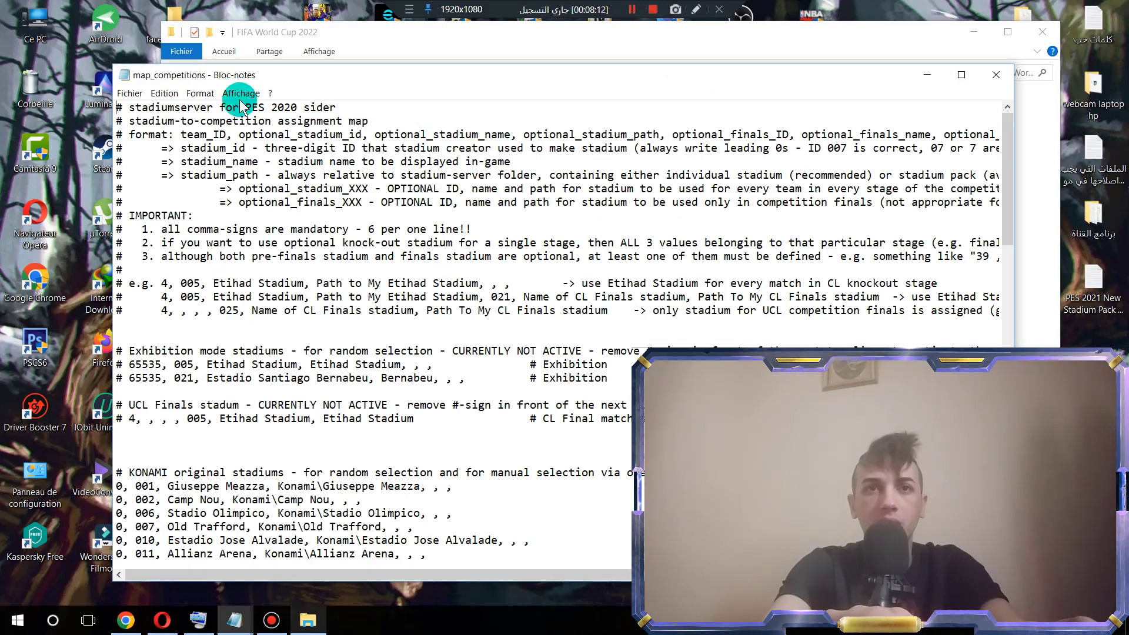
left_click(131, 95)
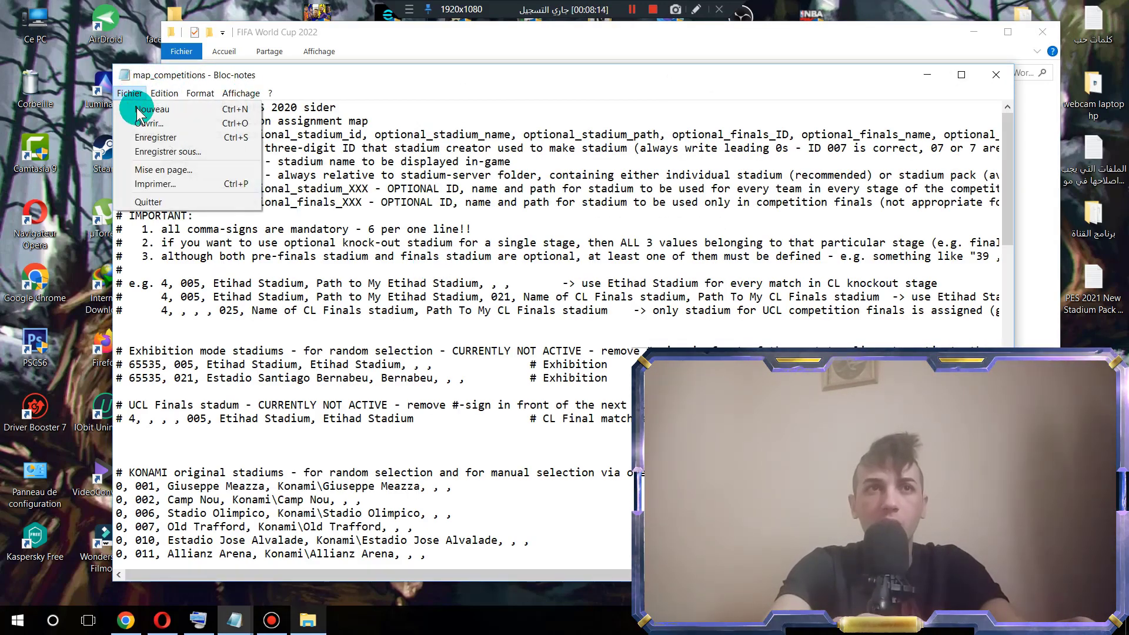
left_click(140, 137)
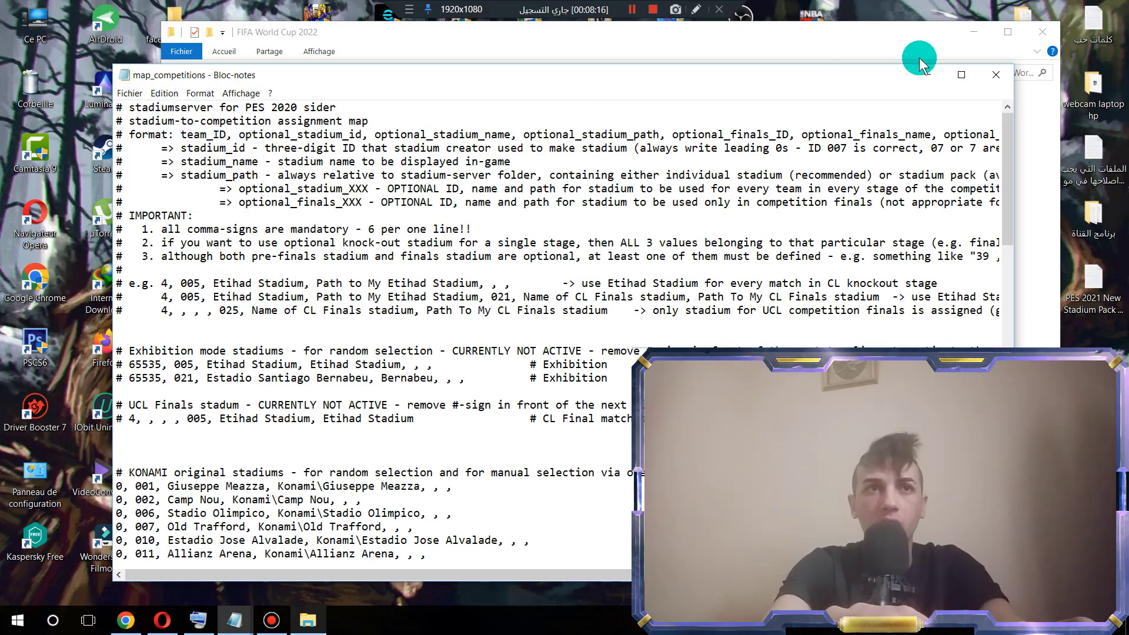
left_click(996, 75)
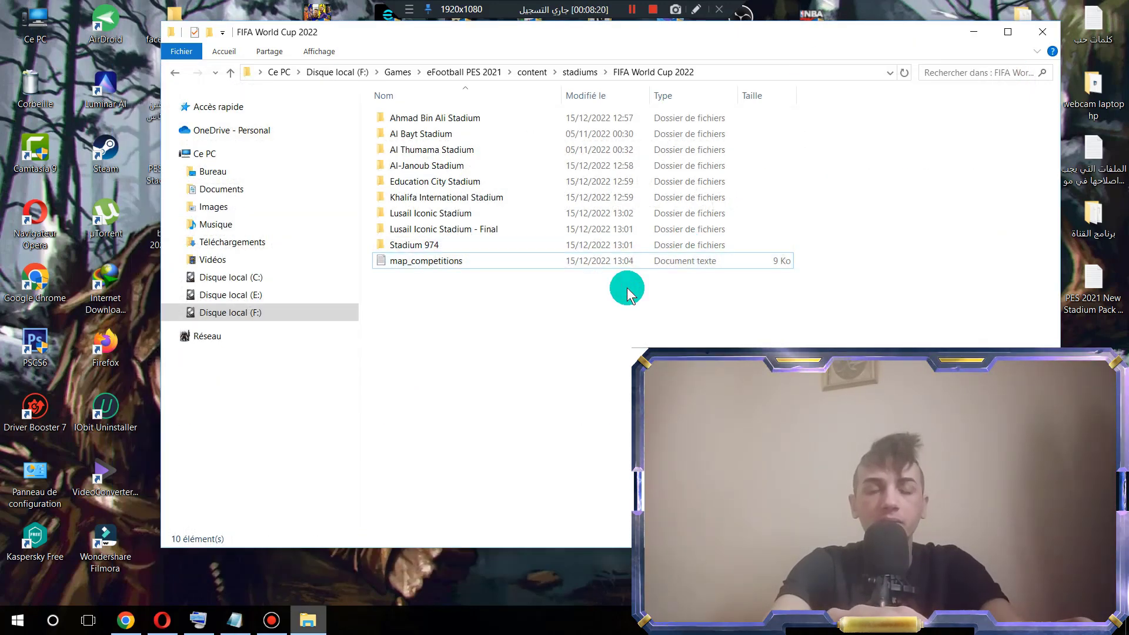
- Reopen the game's map_competitions file, close the FIFA World Cup 2022 folder window and minimise the text file
left_click(424, 273)
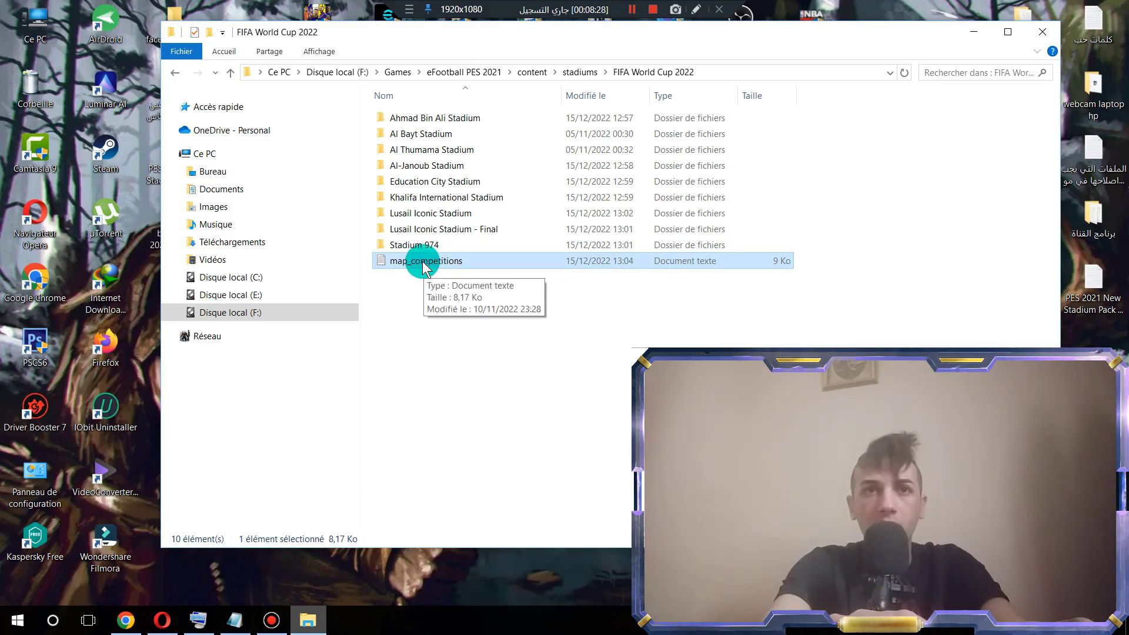
left_click(423, 264)
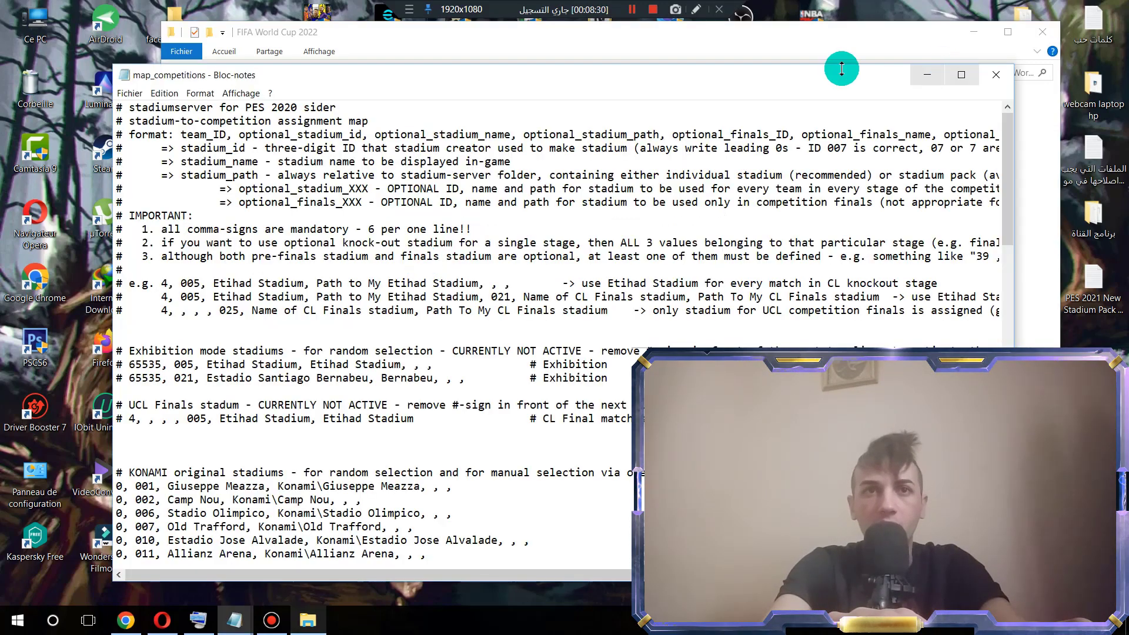
left_click_drag(838, 77, 702, 56)
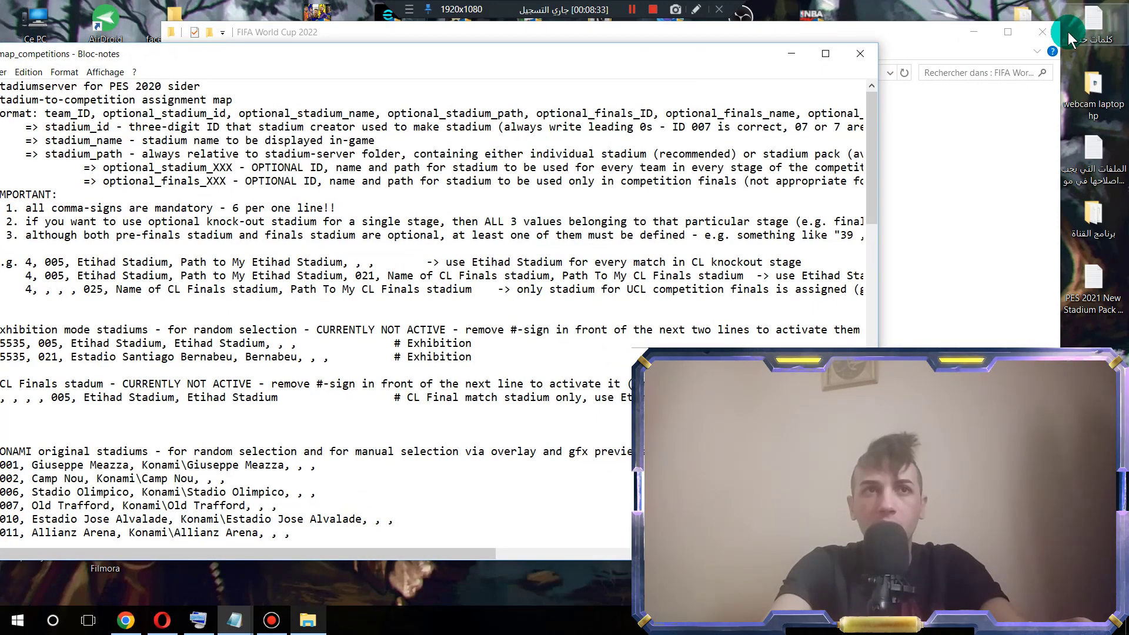
left_click(1043, 32)
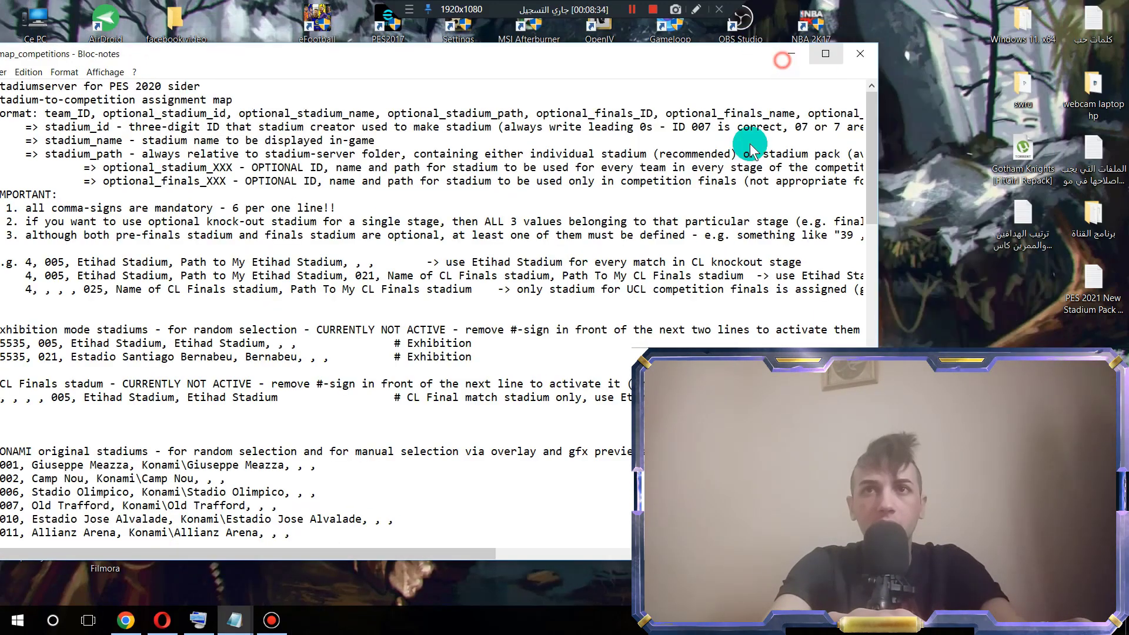
key("super+d")
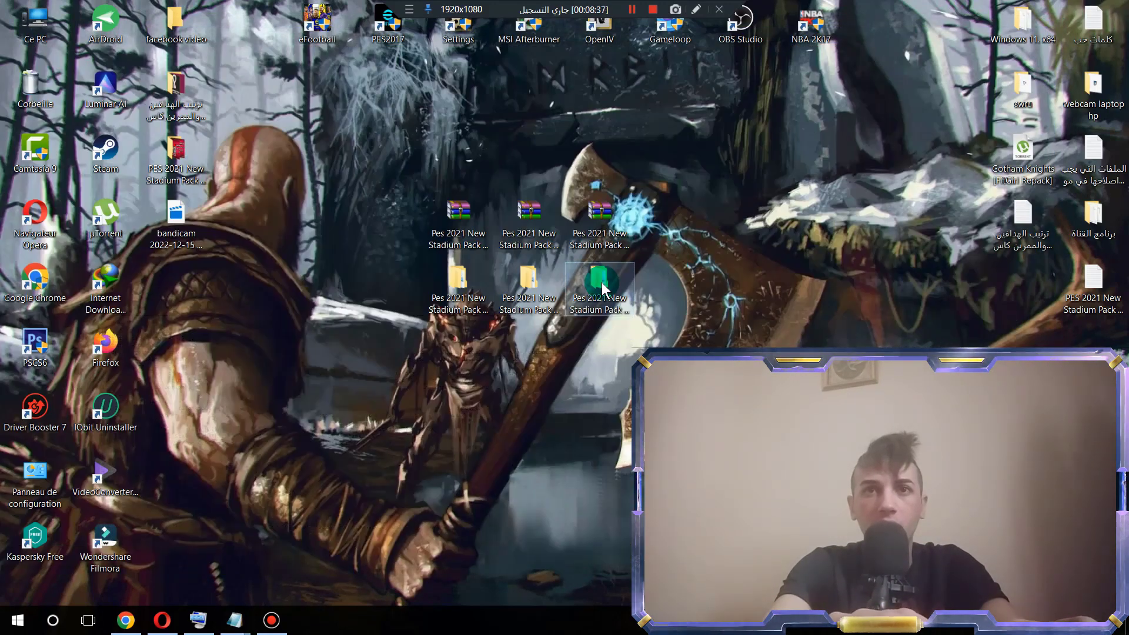
- Copy the whole FIFA World Cup 2022 section from the map_competitions file in the part 3 pack's stadium server folder
double_click(602, 282)
double_click(421, 122)
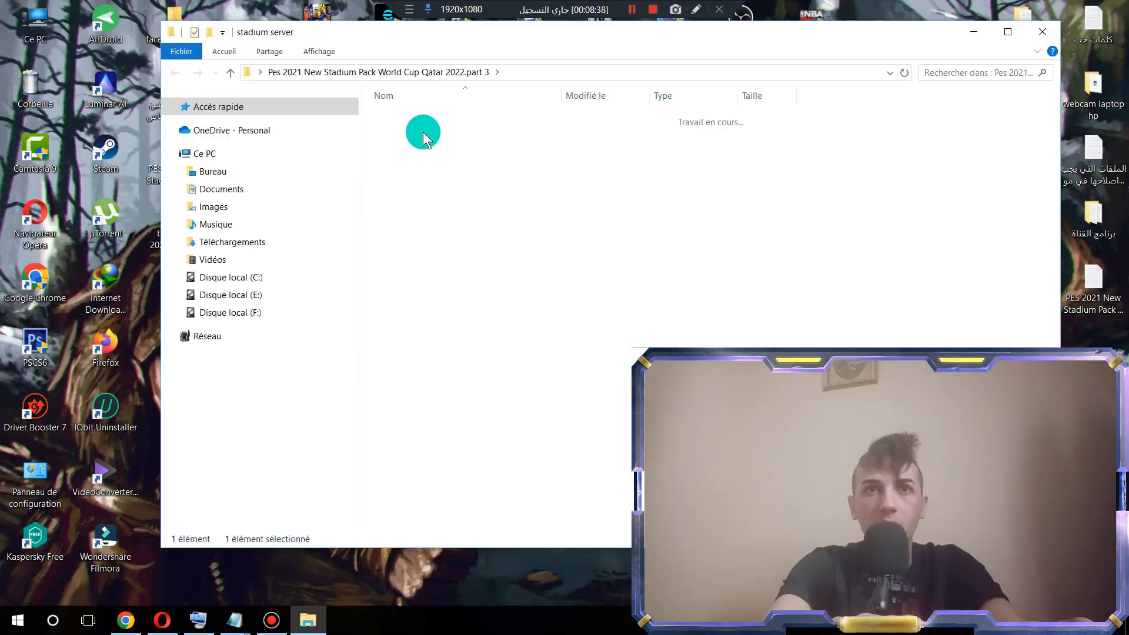
double_click(425, 135)
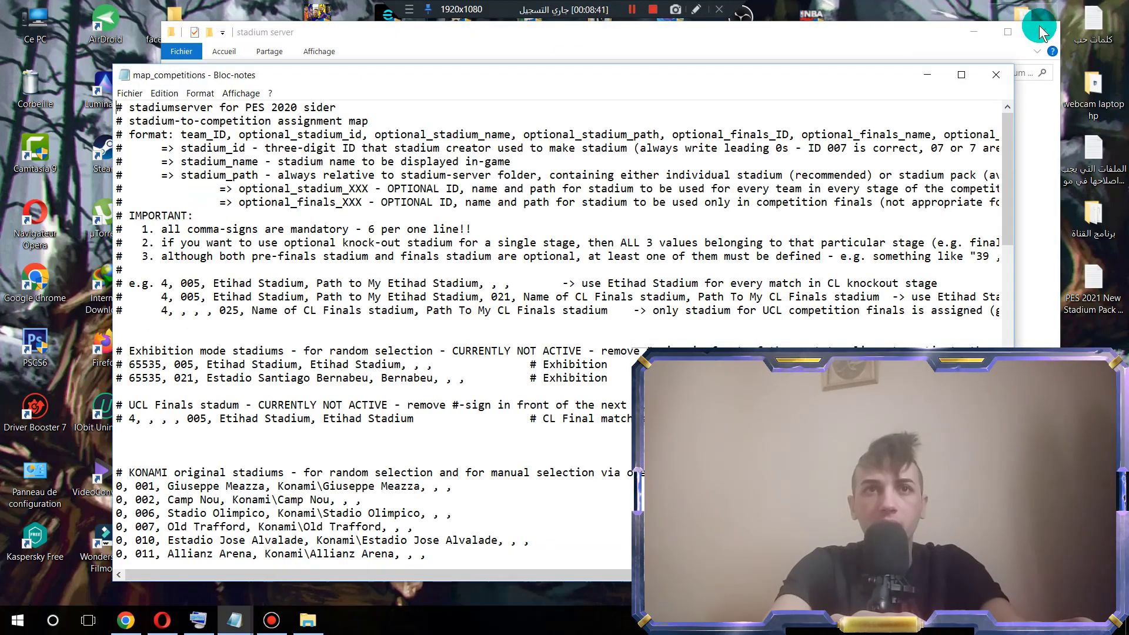
left_click(1040, 33)
left_click_drag(1002, 190, 990, 300)
scroll(990, 300, "down", 10)
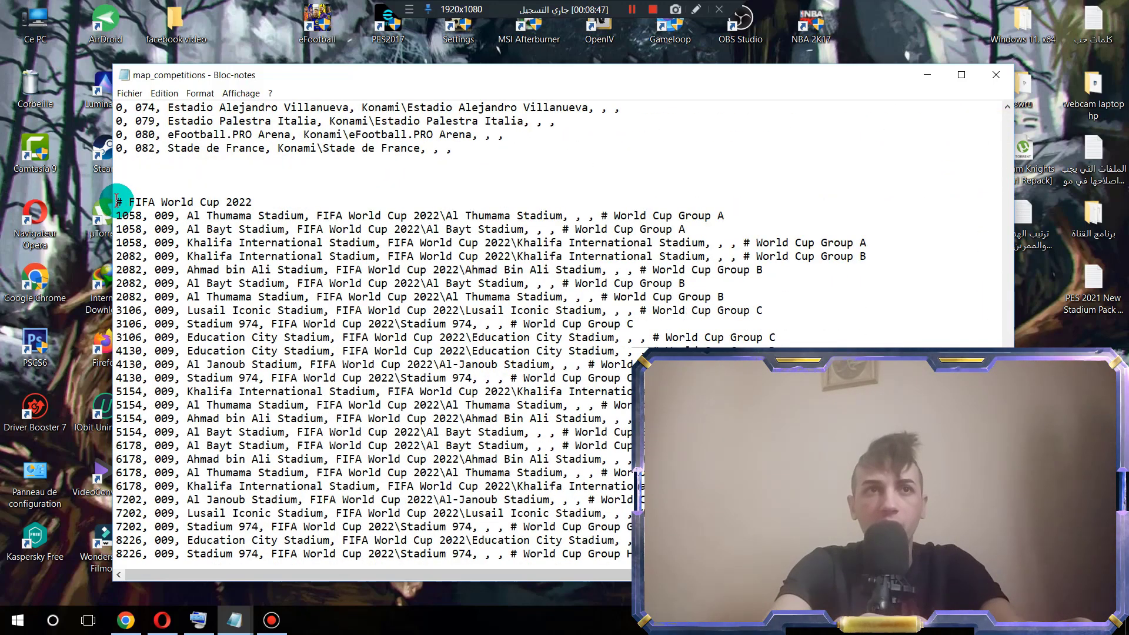
left_click_drag(117, 202, 115, 557)
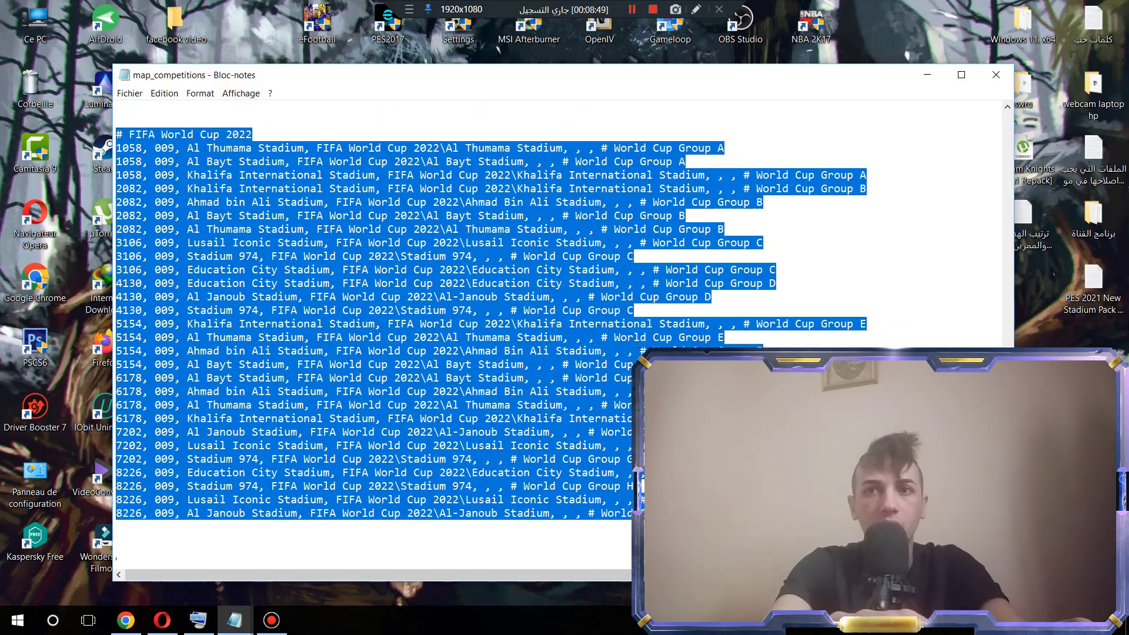
right_click(504, 380)
left_click(532, 419)
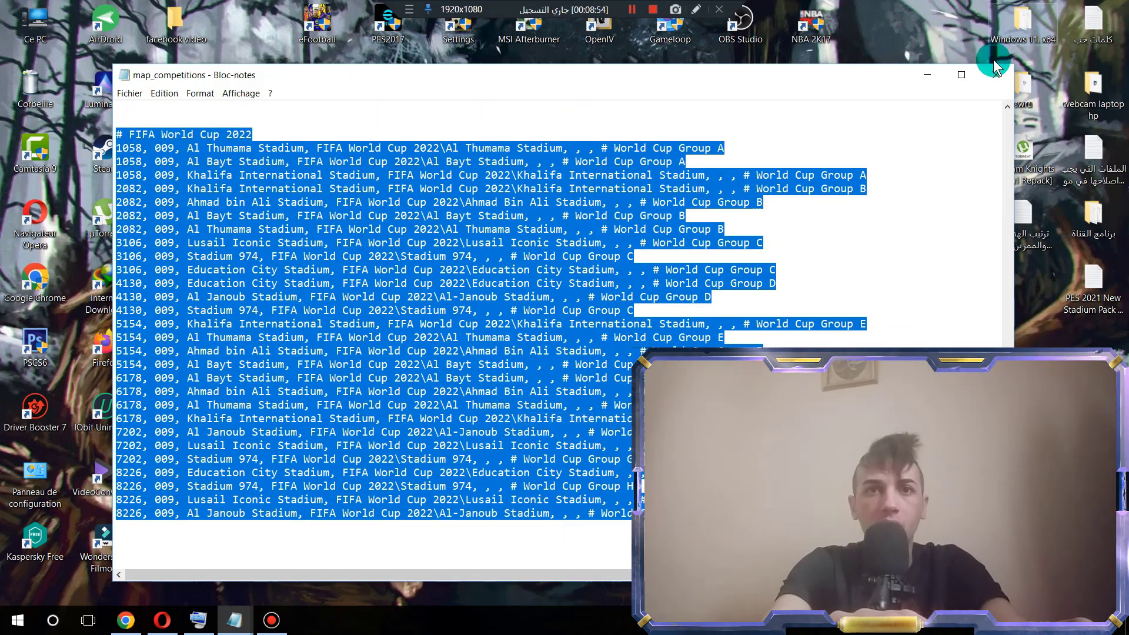
- Bring back the game's map_competitions file and examine the area around its UCL finals and KONAMI original stadiums sections
key("super+d")
left_click(206, 528)
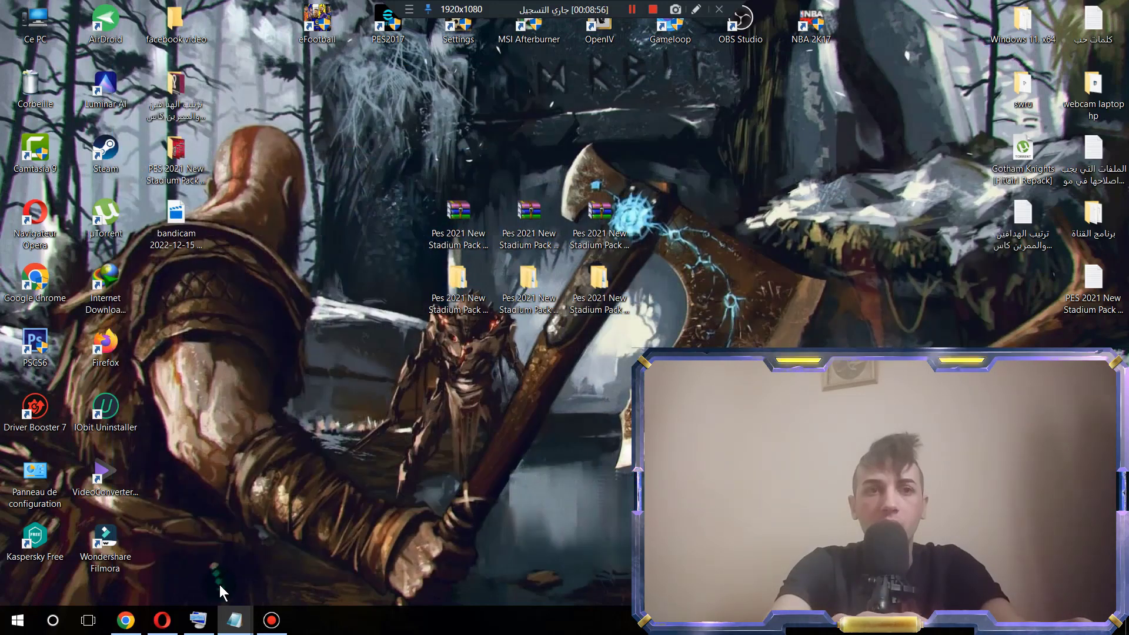
mouse_move(237, 628)
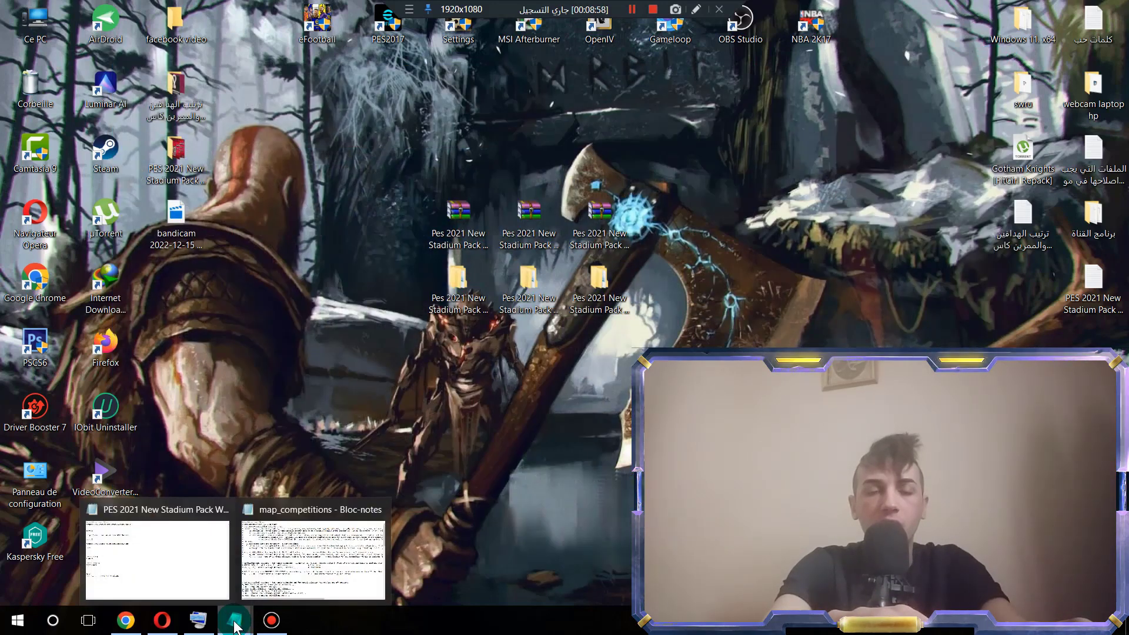
left_click(330, 542)
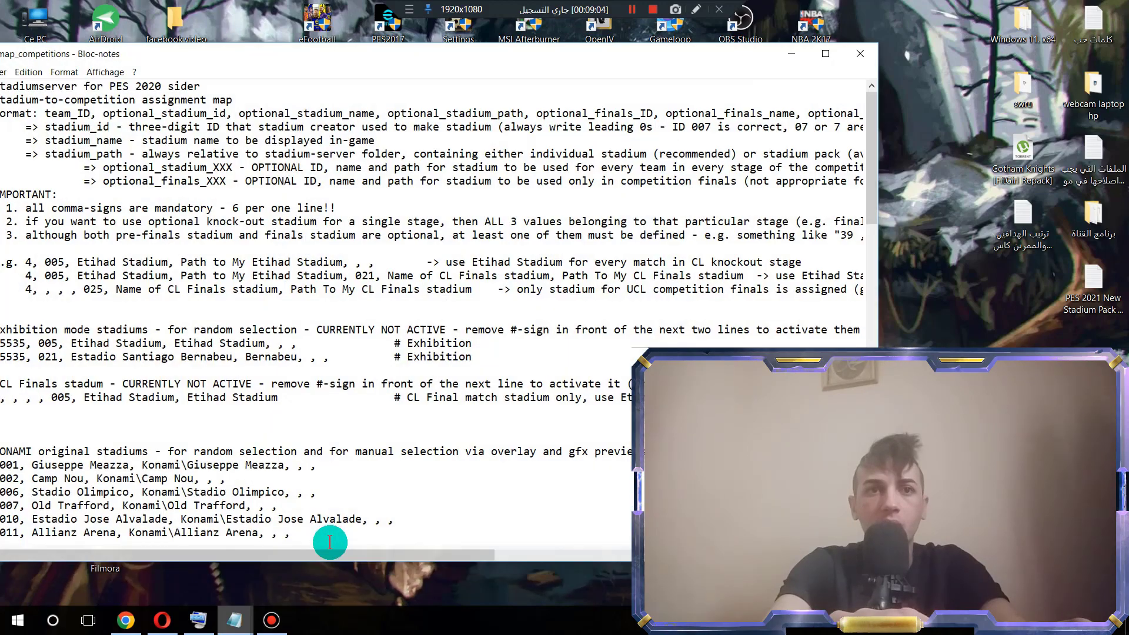
left_click_drag(663, 51, 773, 30)
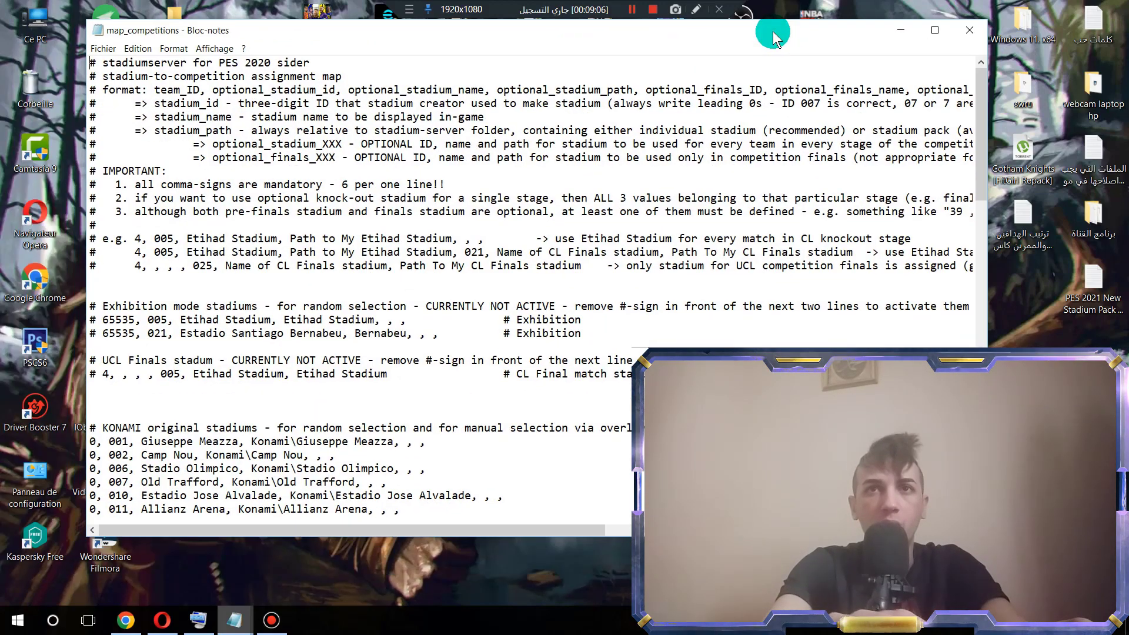
left_click(971, 93)
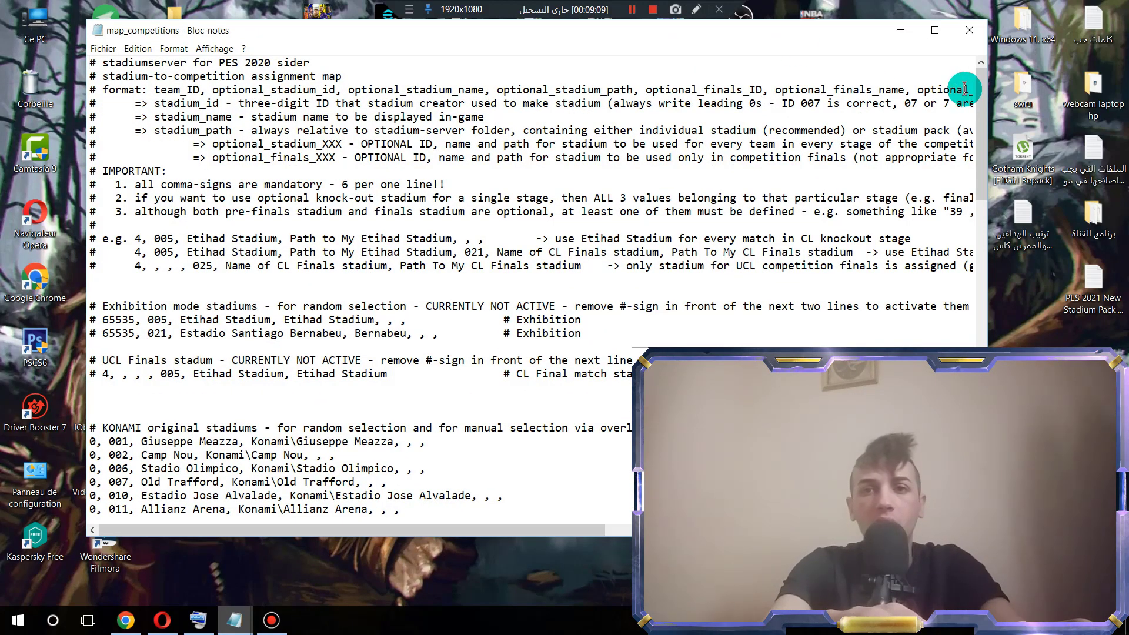
left_click_drag(980, 141, 978, 204)
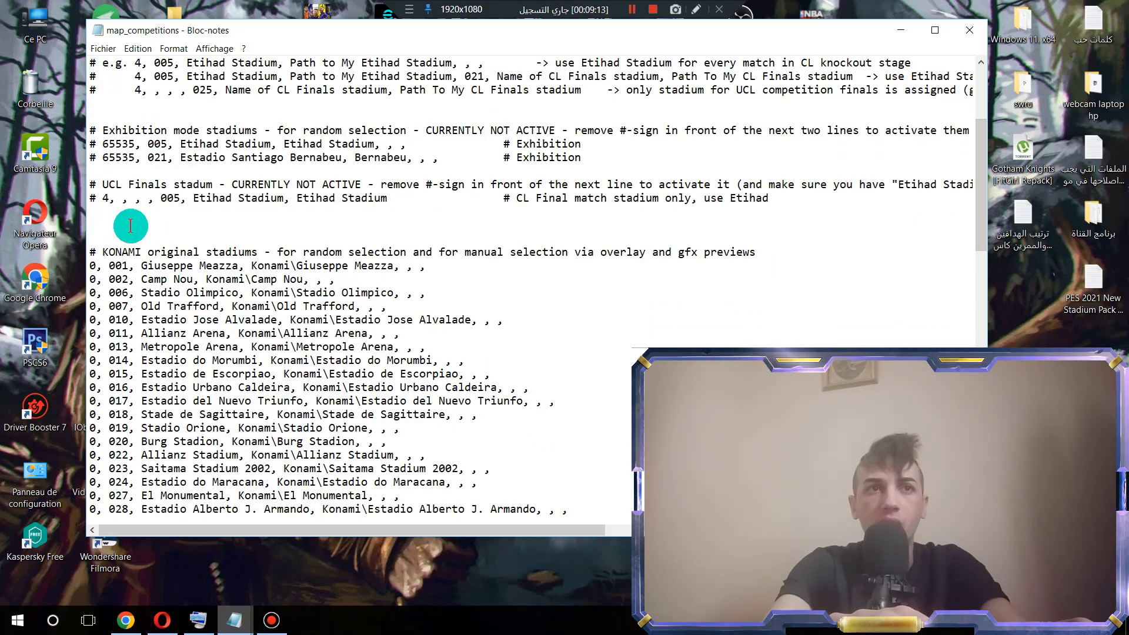
left_click_drag(980, 157, 983, 100)
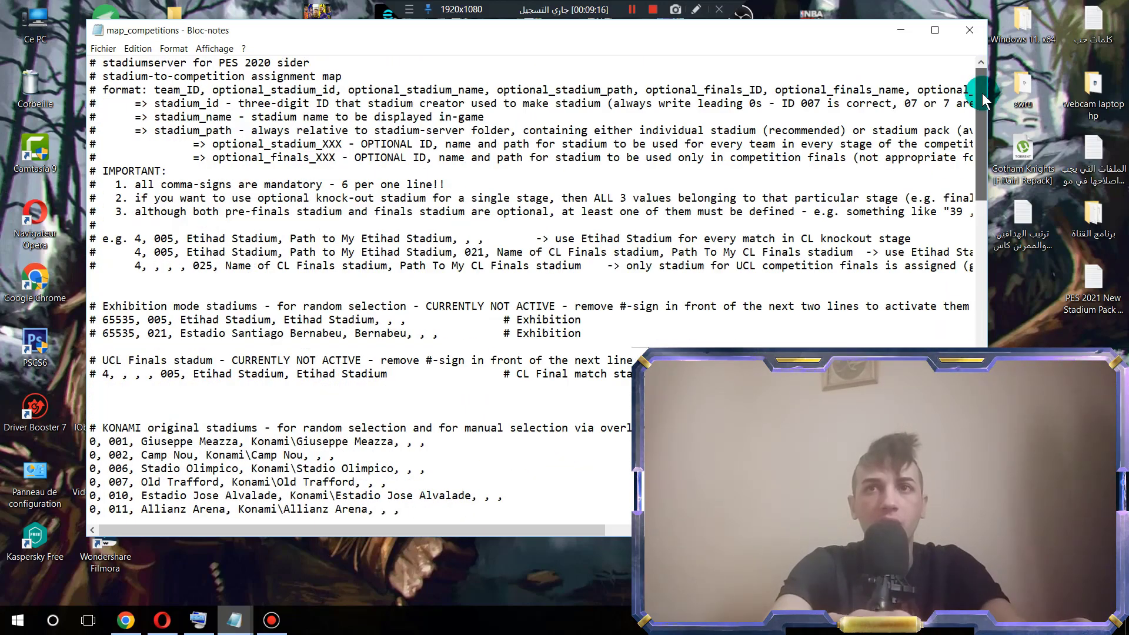
- Dismiss the editing options above the KONAMI original stadiums section and save the game's map_competitions file
right_click(130, 399)
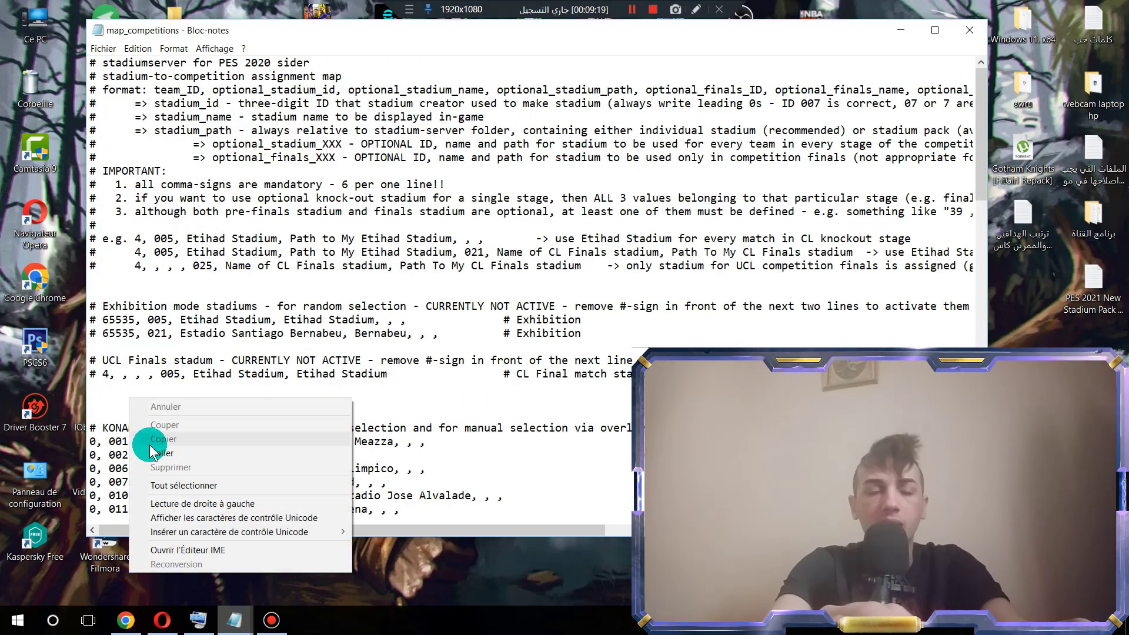
left_click(218, 205)
left_click(103, 49)
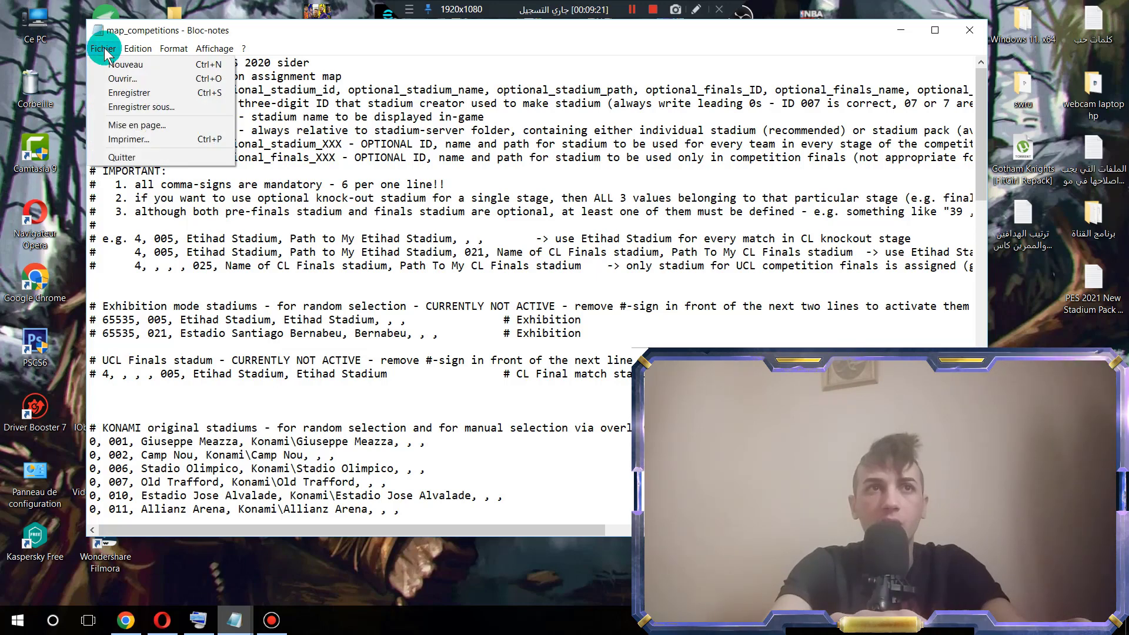
left_click(127, 92)
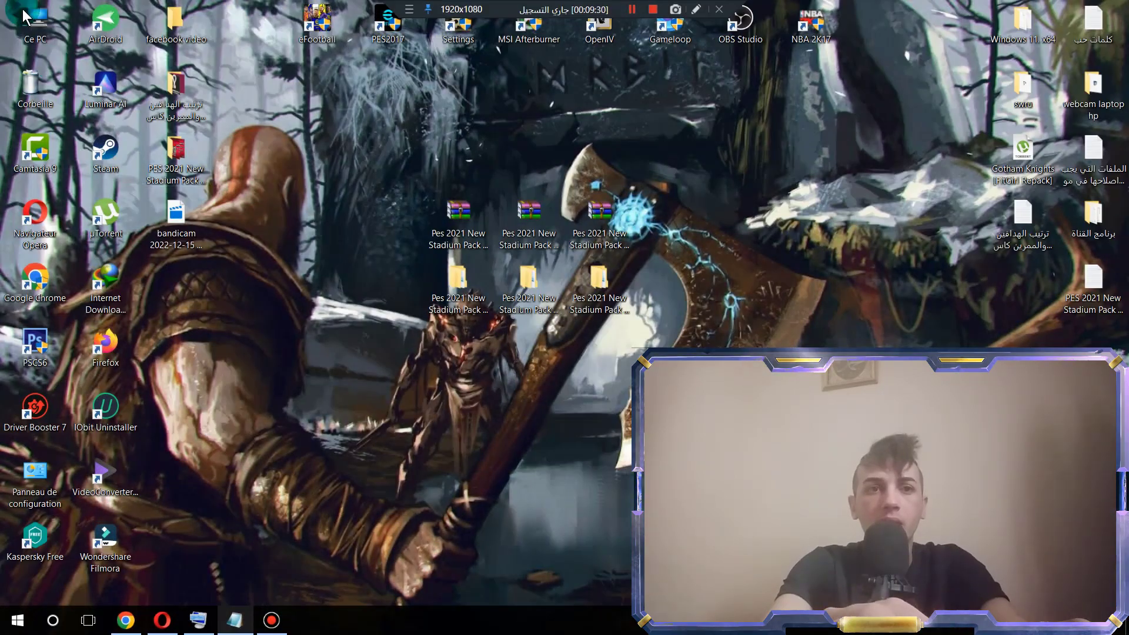
- Launch the sider application from the eFootball PES 2021 folder in Games on drive F: and minimise its window
double_click(25, 15)
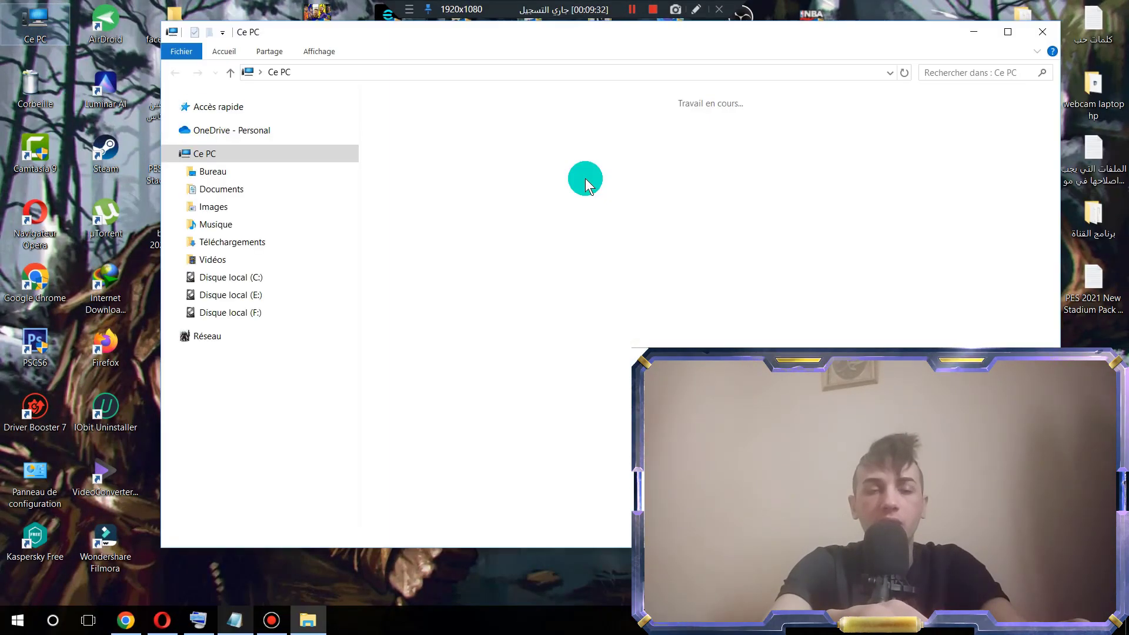
left_click(820, 223)
double_click(820, 224)
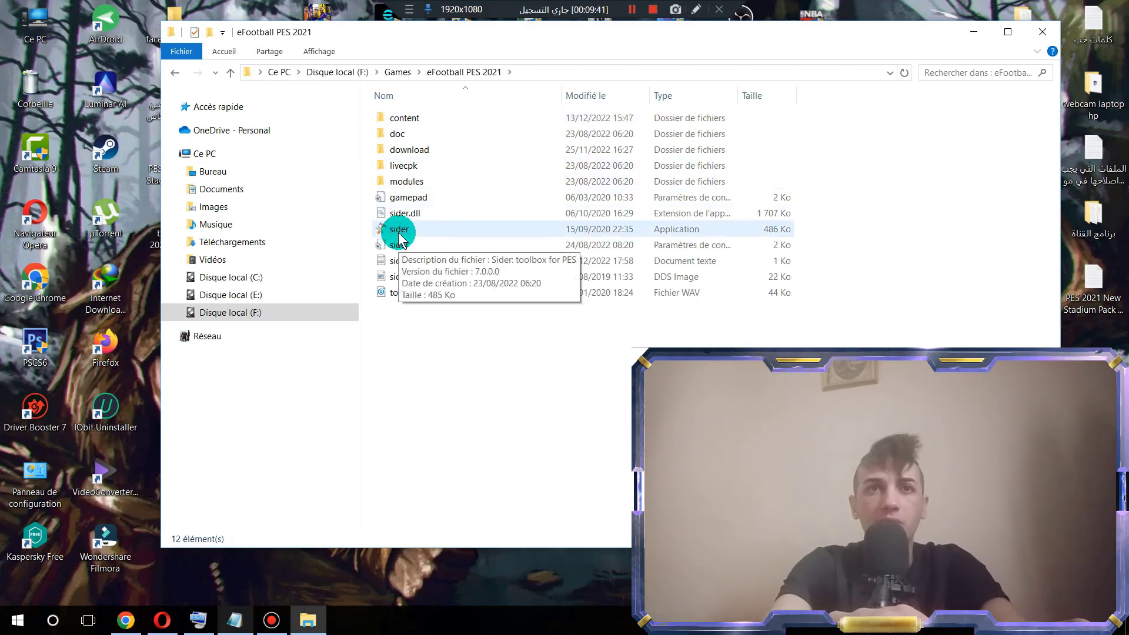
double_click(399, 235)
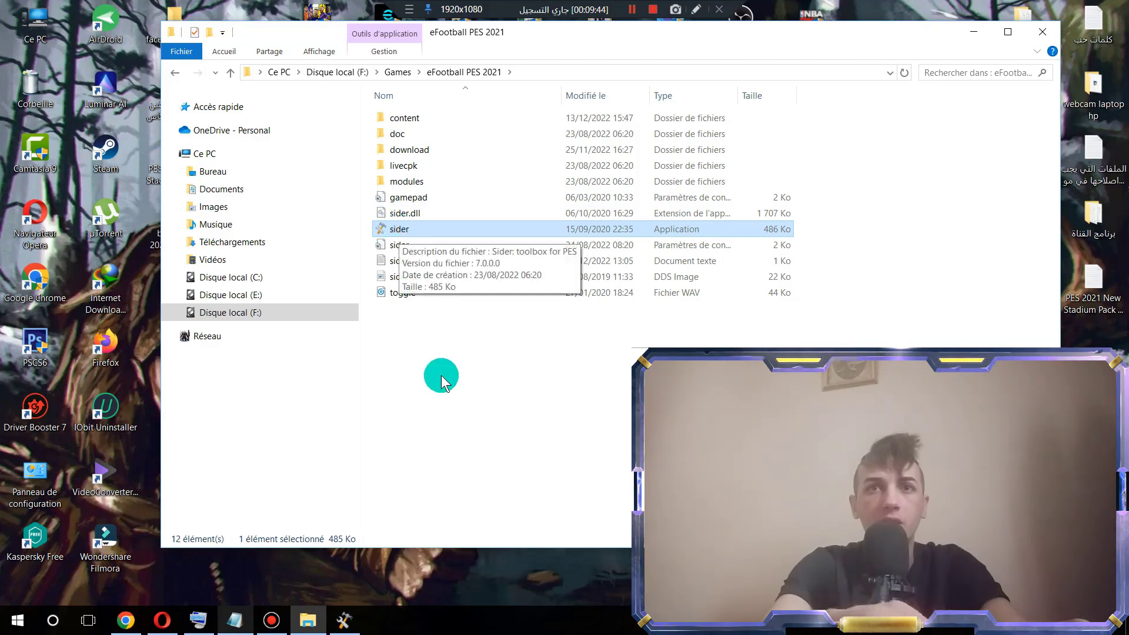
left_click_drag(125, 93, 219, 109)
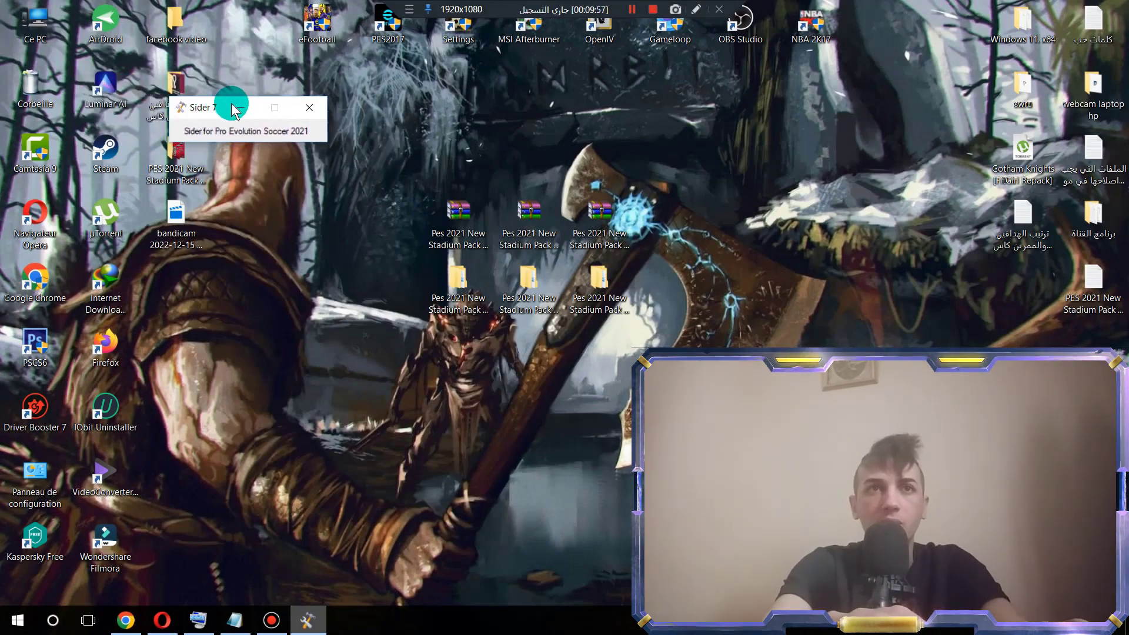
left_click(246, 112)
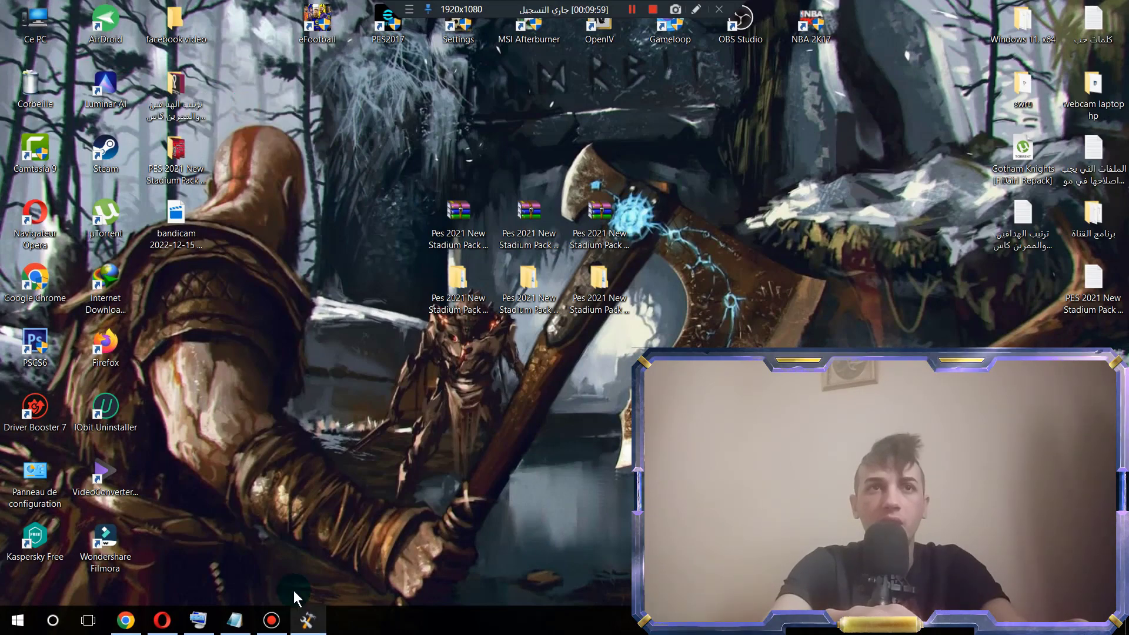